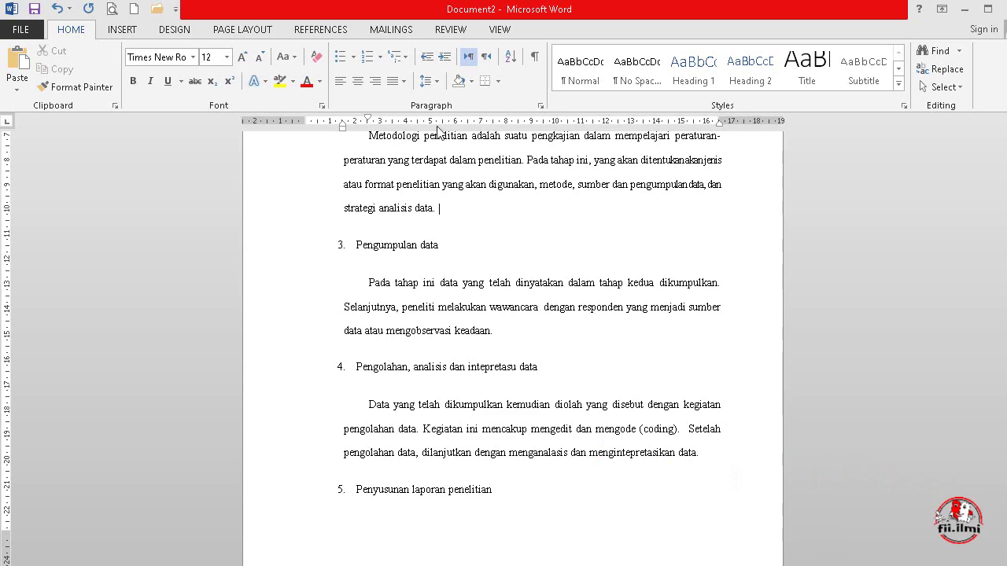
Type a hand-written author–year citation dated 2003 after 'strategi analisis data.'
type("(")
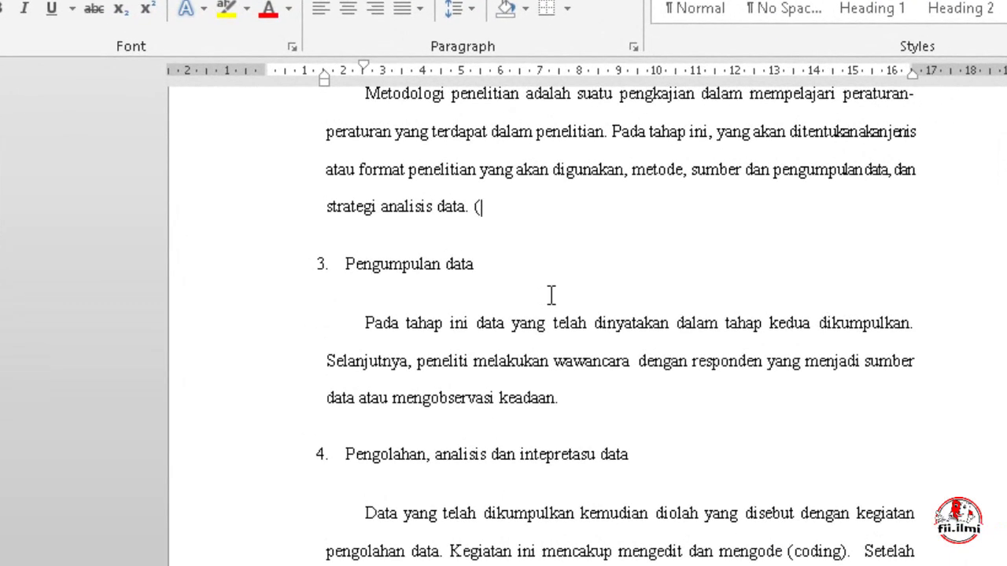
type("Ardani")
type(",200")
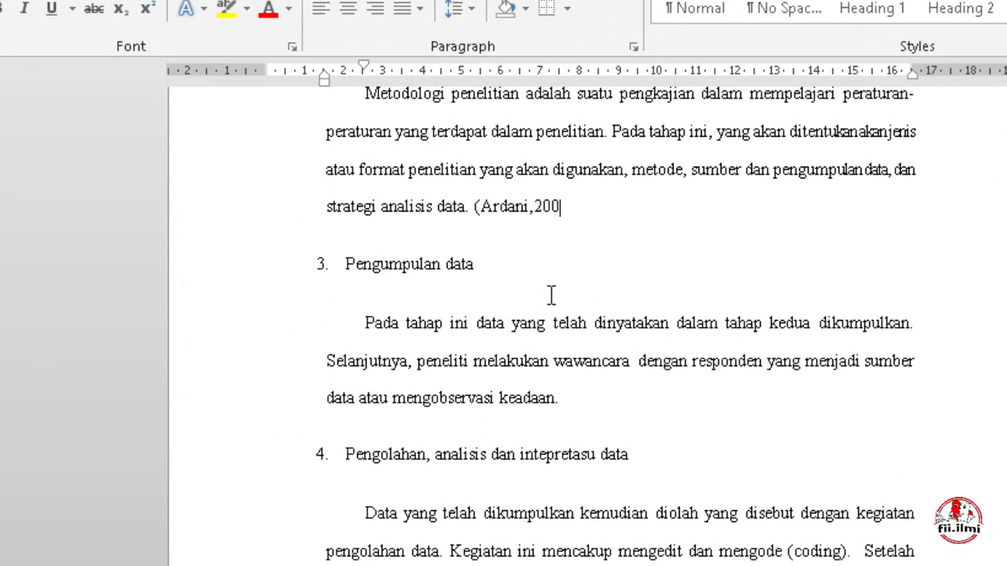
type("3")
type(")")
Delete the hand-typed citation and open the References Insert Citation menu
key("BackSpace")
key("BackSpace")
key("BackSpace")
key("BackSpace")
key("BackSpace")
key("BackSpace")
key("BackSpace")
key("BackSpace")
key("BackSpace")
key("BackSpace")
key("BackSpace")
key("BackSpace")
key("BackSpace")
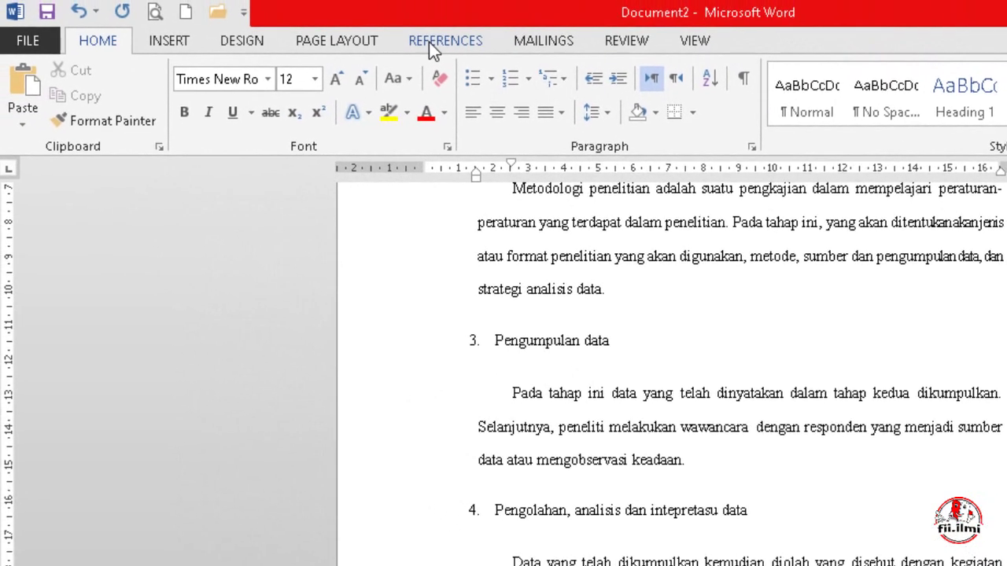
left_click(431, 43)
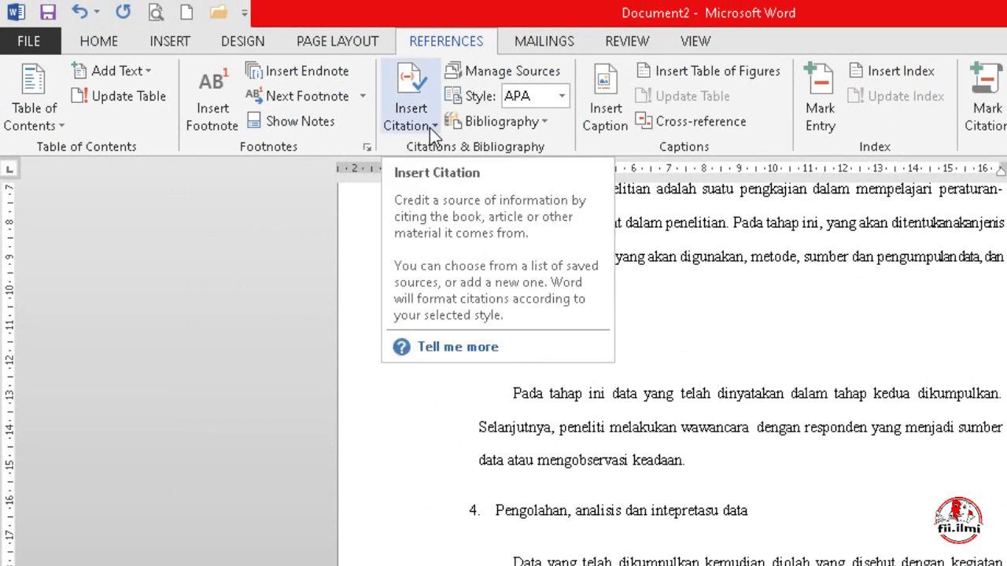
left_click(430, 128)
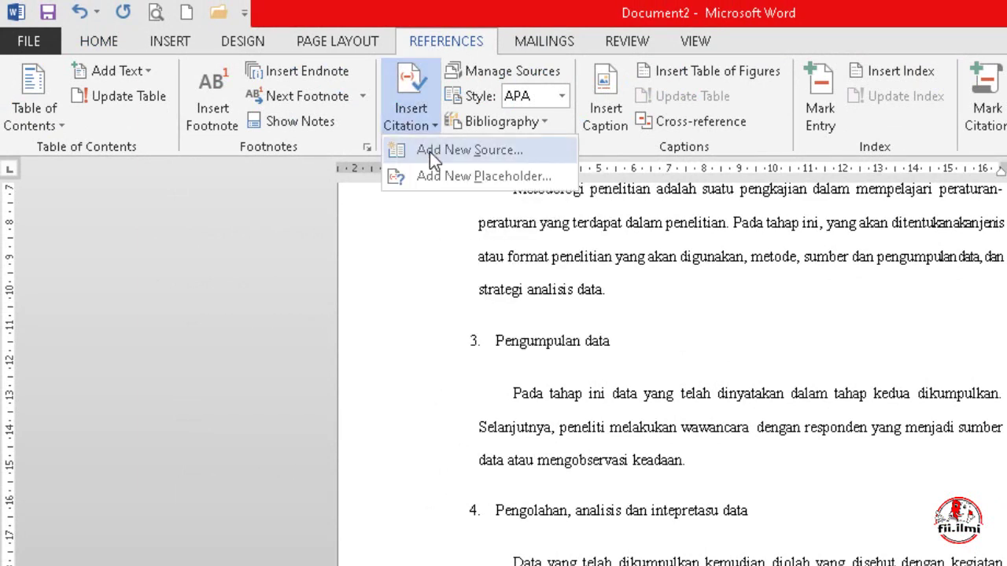
left_click(642, 295)
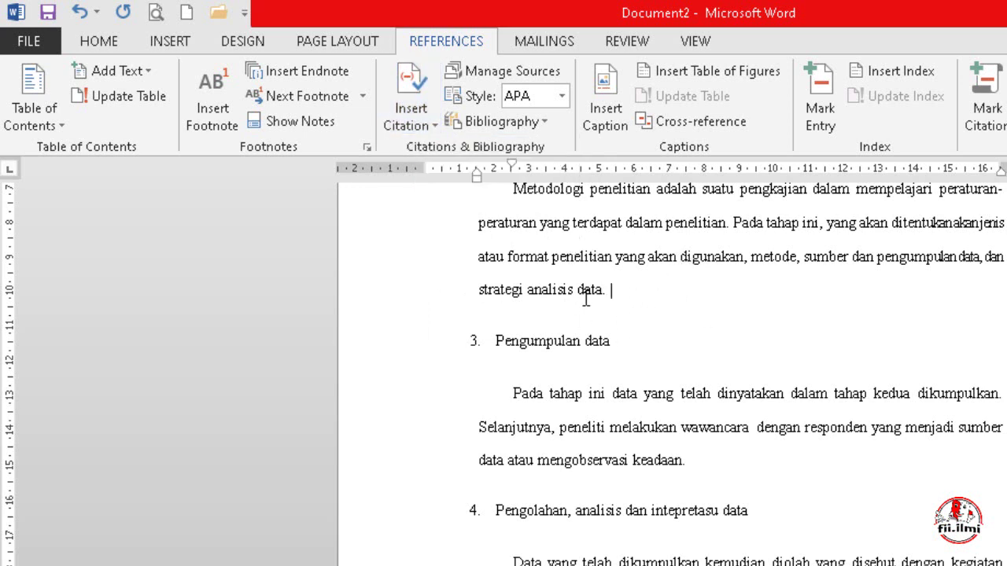
scroll(639, 288, "up", 1)
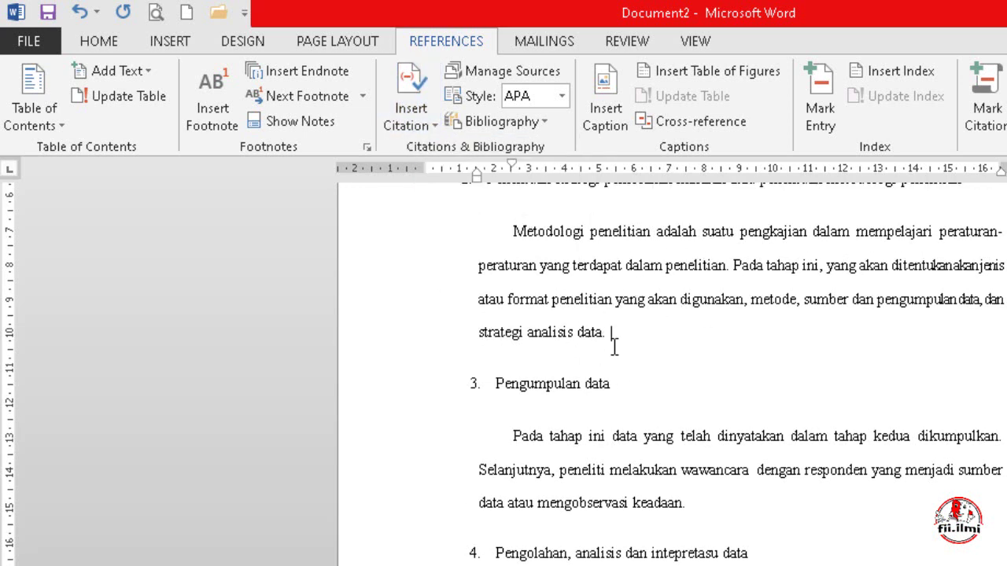
left_click(426, 121)
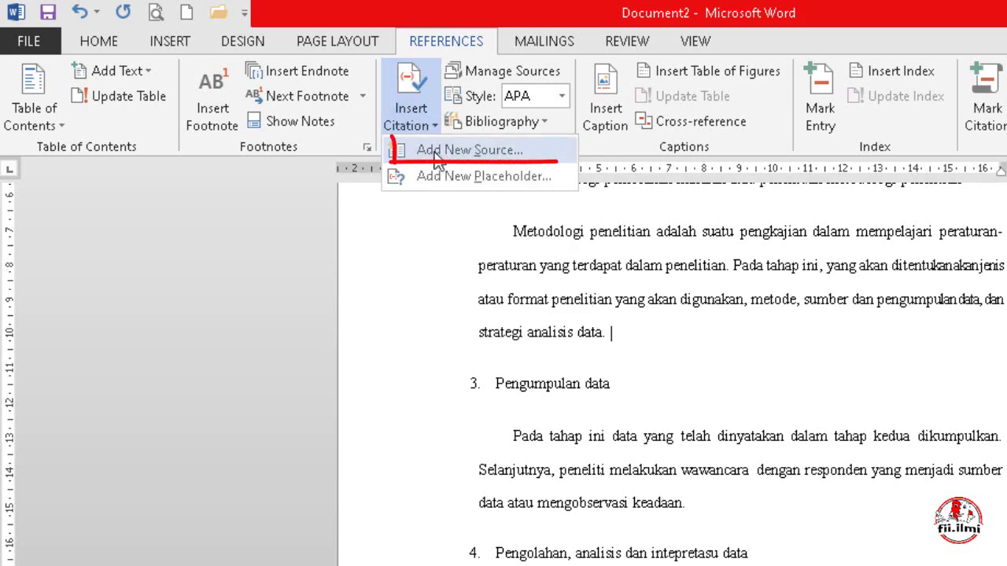
left_click(479, 154)
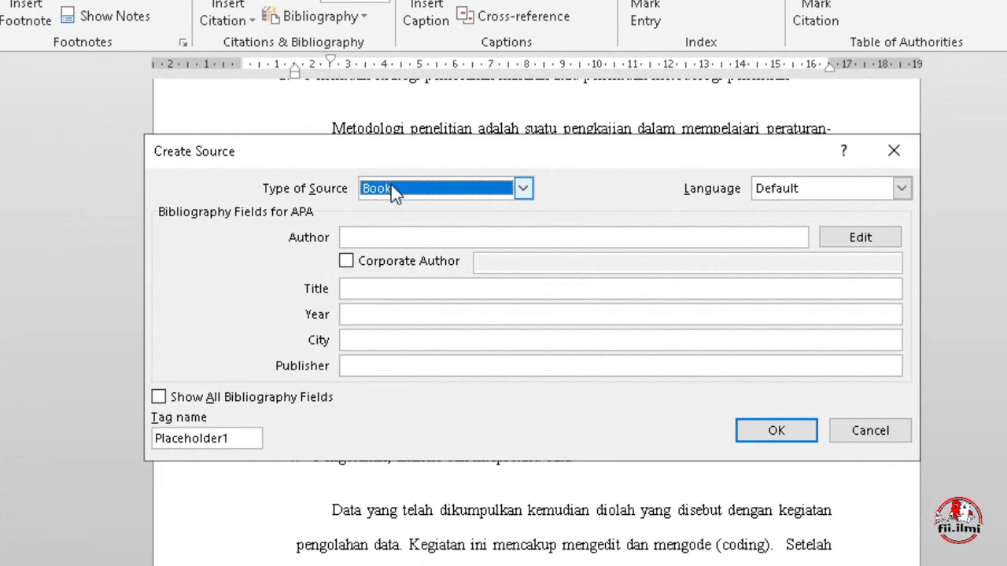
left_click(391, 188)
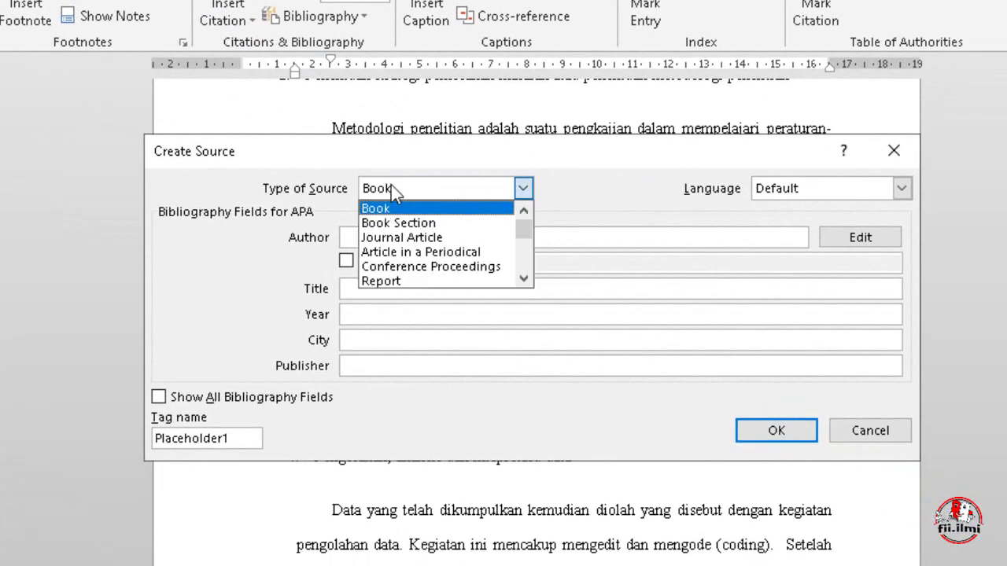
scroll(524, 224, "down", 1)
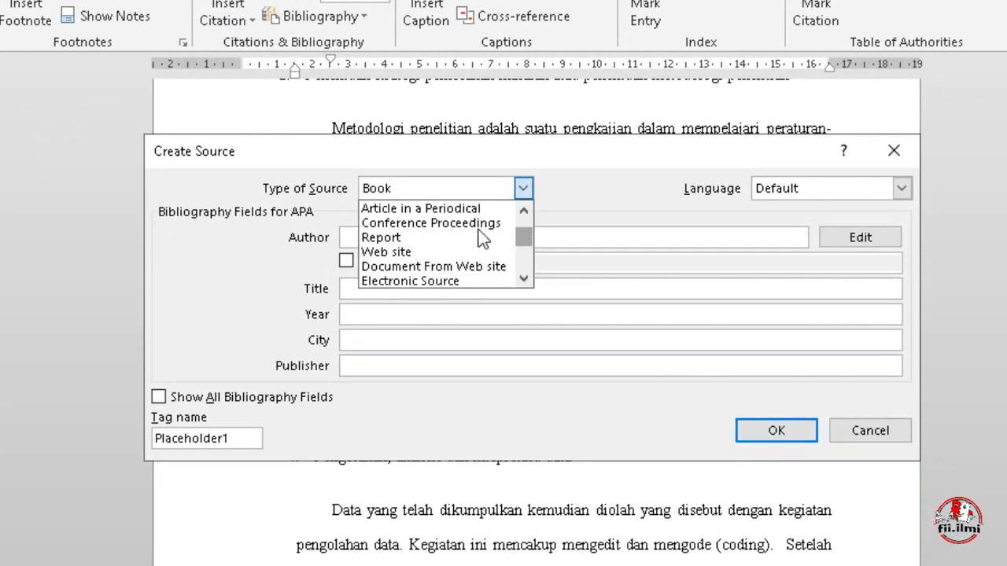
left_click(440, 208)
left_click(456, 193)
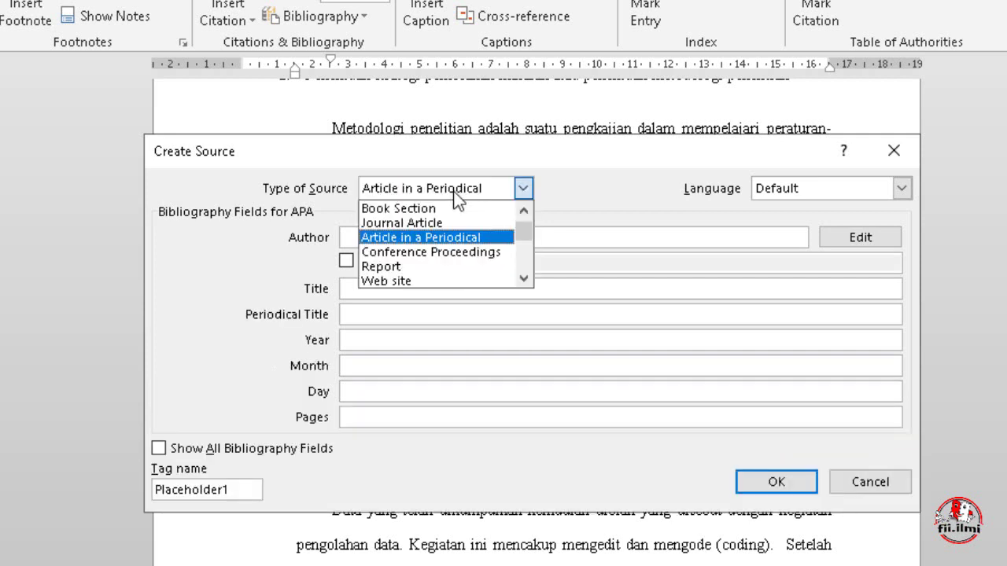
left_click(452, 281)
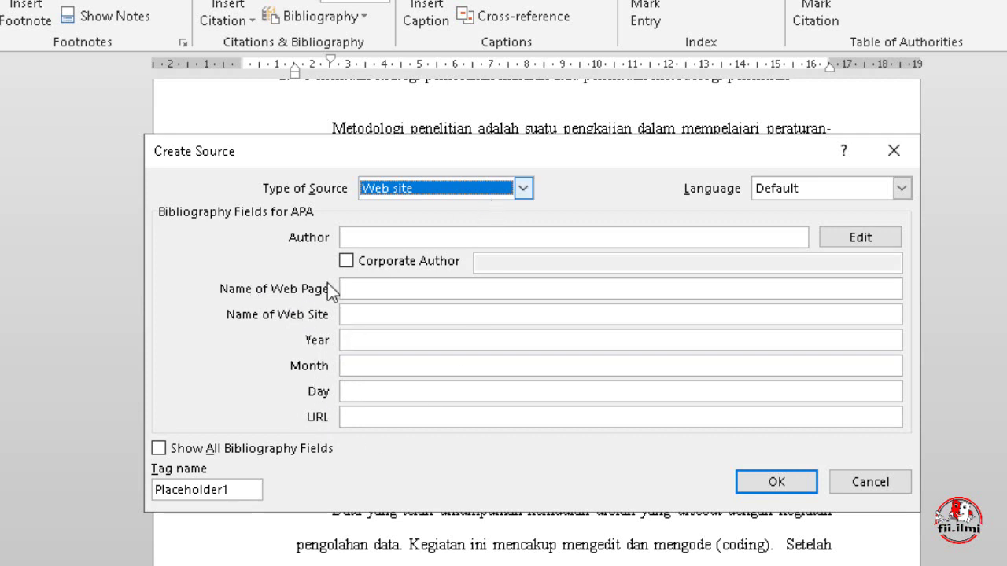
left_click(401, 190)
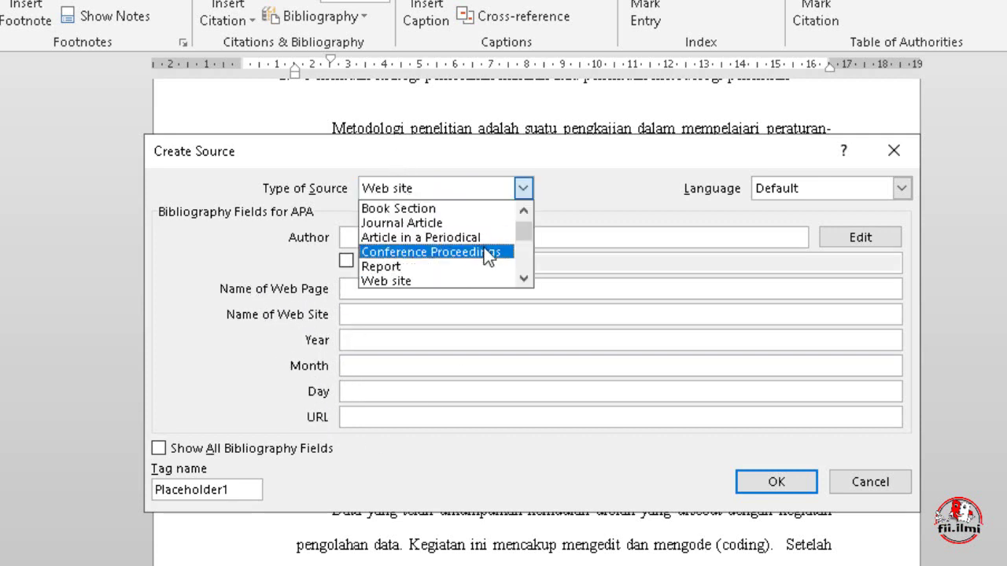
mouse_move(522, 229)
left_mouse_down()
mouse_move(526, 255)
mouse_move(525, 215)
left_mouse_up()
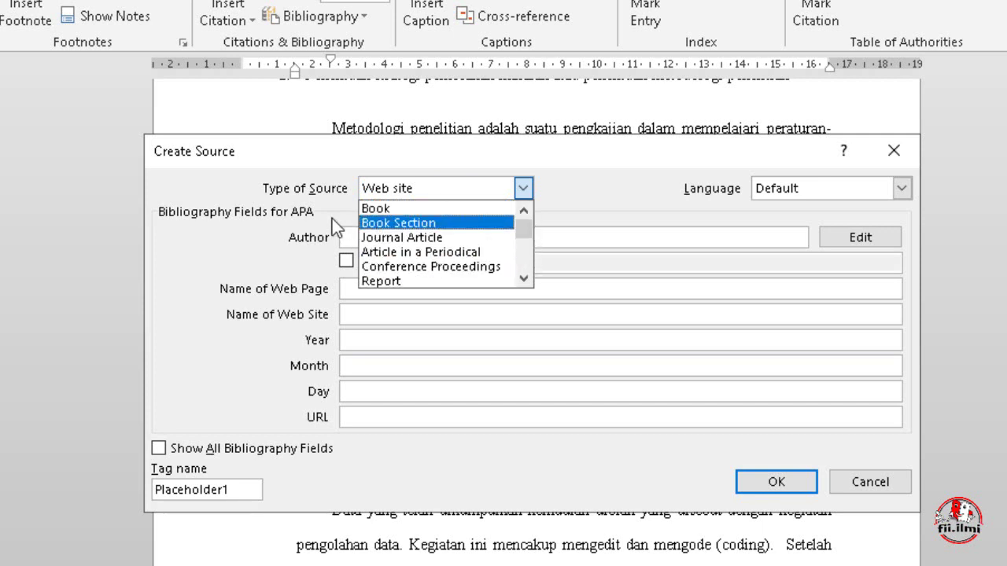
left_click(385, 210)
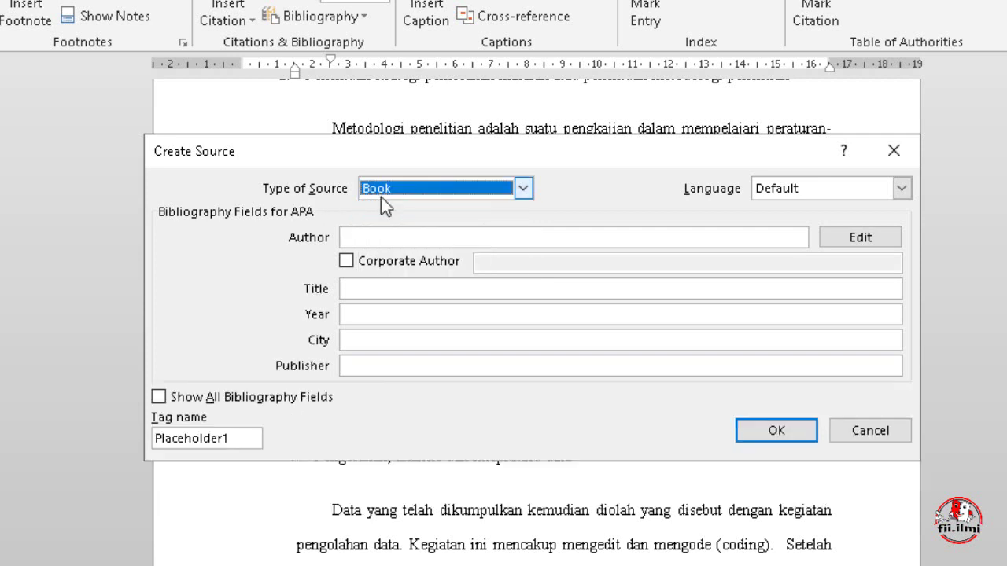
Enter the author and the title 'Buku Pintar Investasi Syariah' for the new book source
left_click(366, 236)
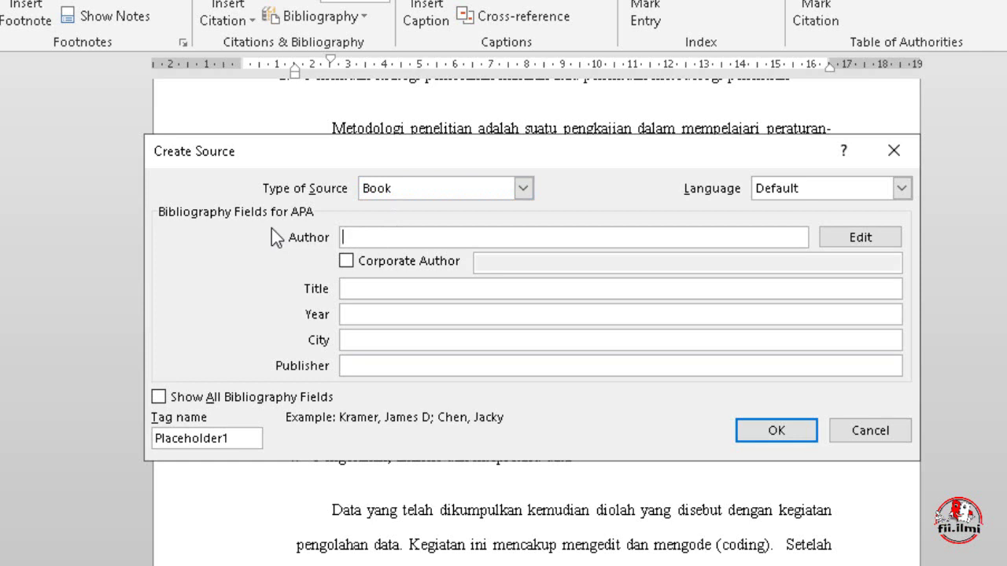
type("Taufi")
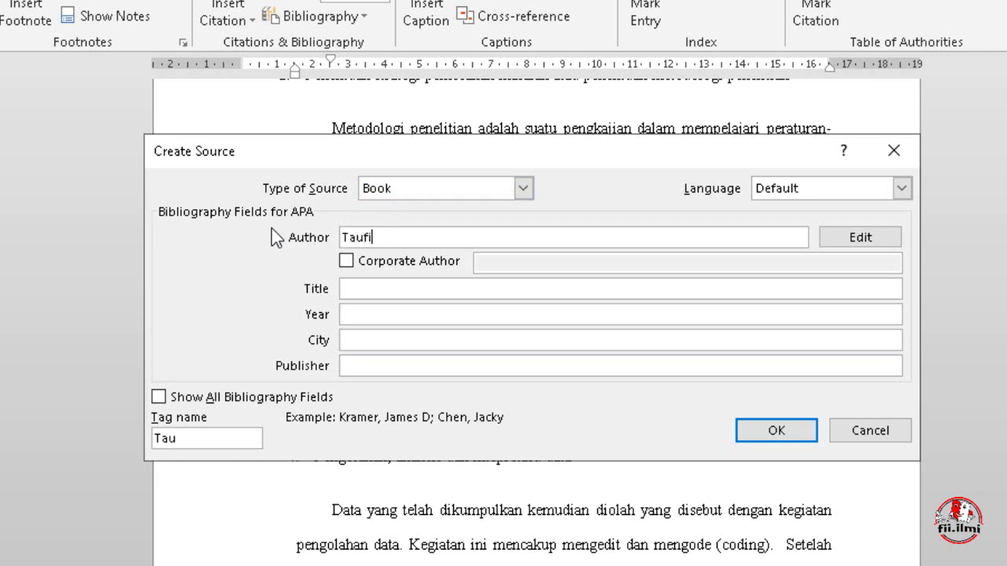
type("k ")
type("Hi")
type("dayat")
left_click(687, 288)
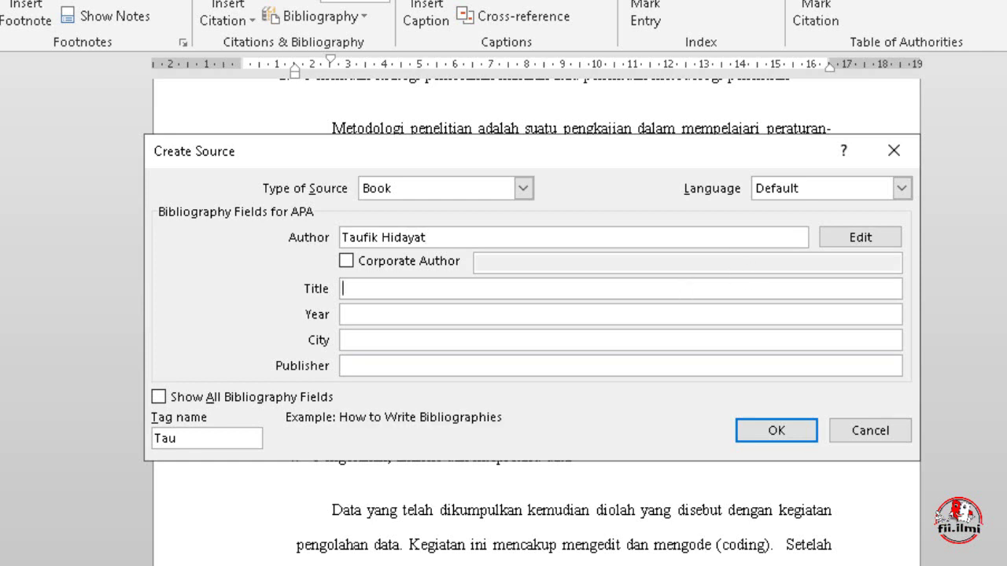
type("Bu")
type("ku ")
type("Pin")
type("tat")
key("BackSpace")
key("BackSpace")
type("ar I")
type("nves")
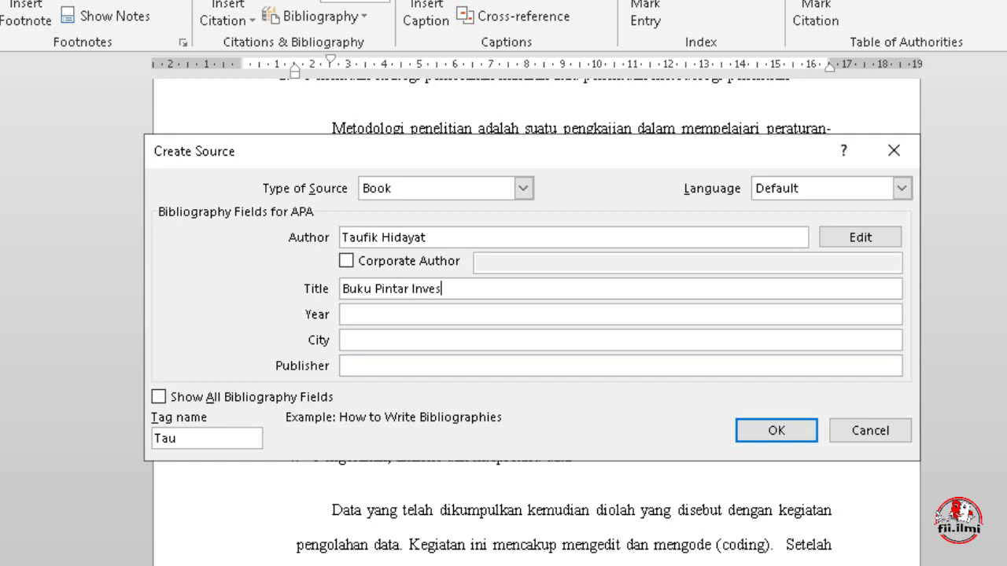
type("tasi S")
type("yariah")
Set year 2011, city Jakarta and publisher Mediakita, then save the source to insert its citation
left_click(460, 314)
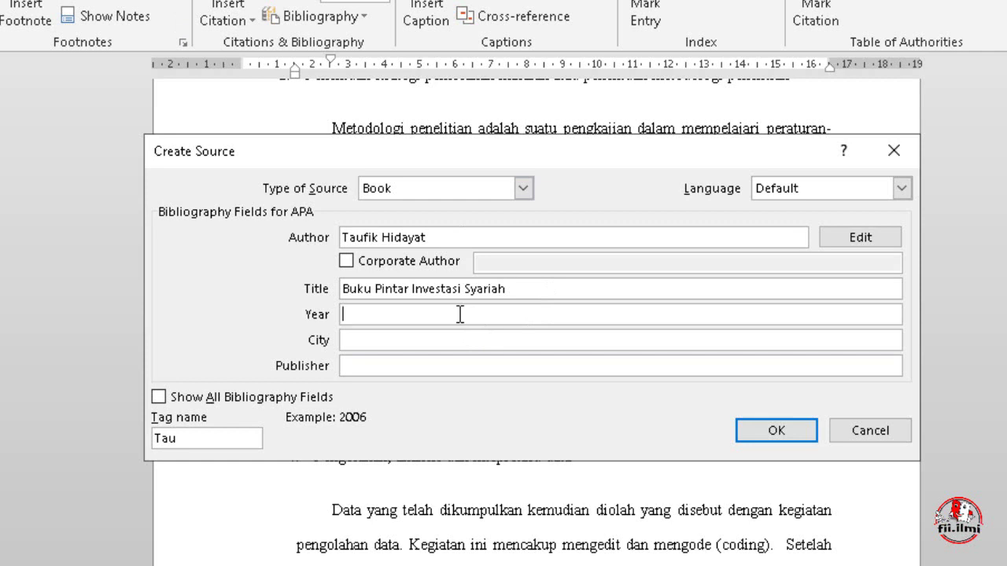
type("2011")
left_click(437, 346)
type("Jaka")
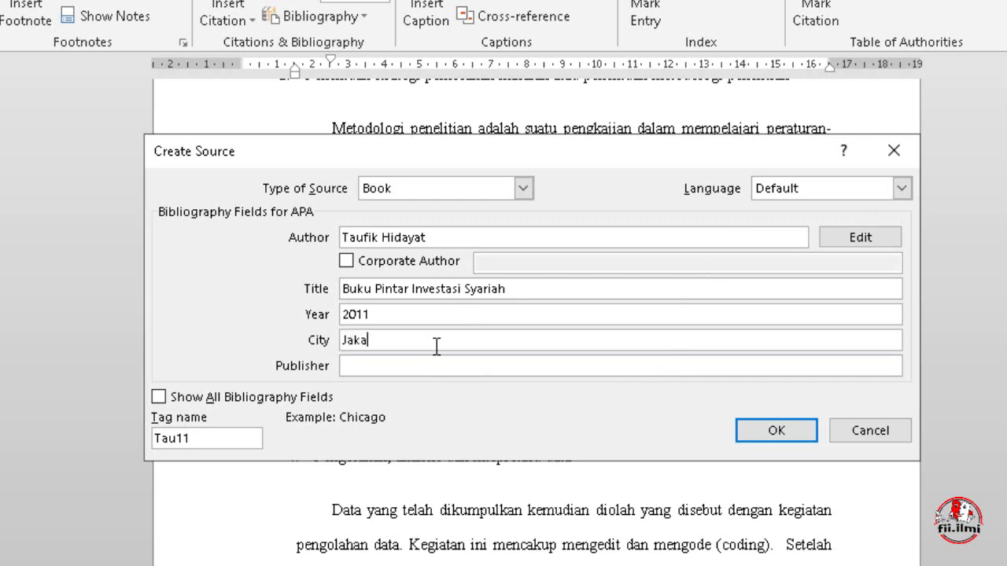
type("rta")
left_click(398, 363)
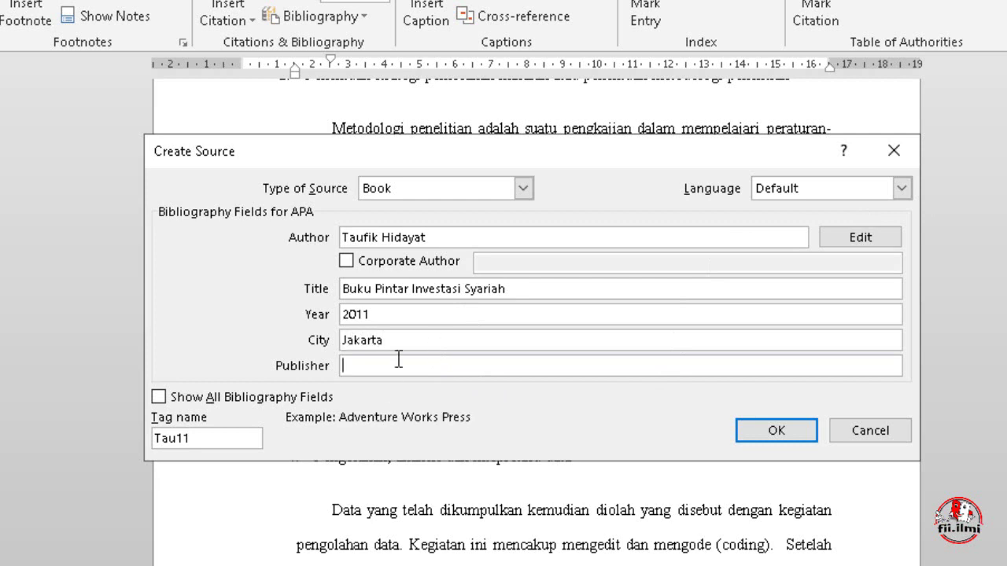
type("Me")
type("diakita")
left_click(751, 437)
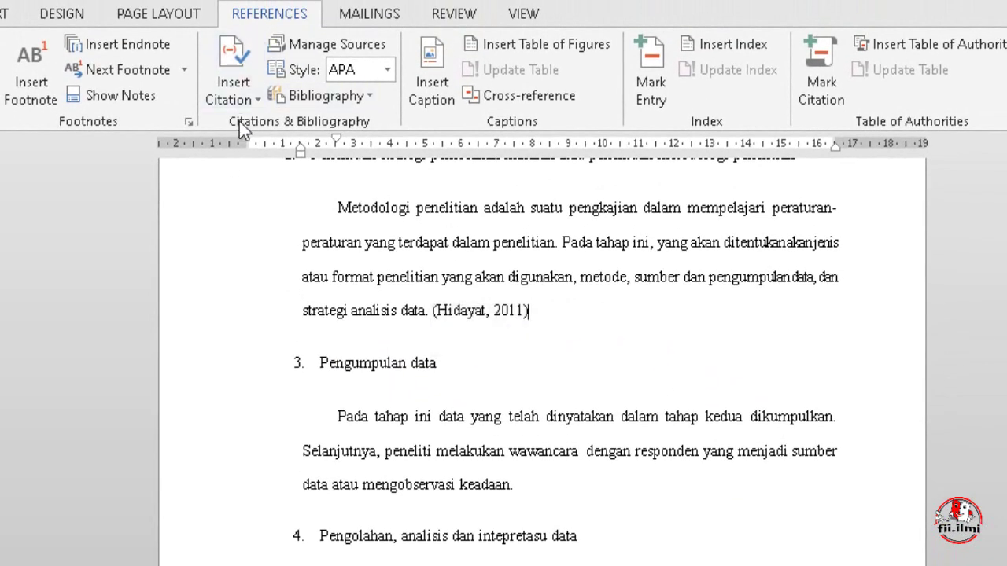
Start another new Book source and open the Edit Name dialog for its author
left_click(246, 106)
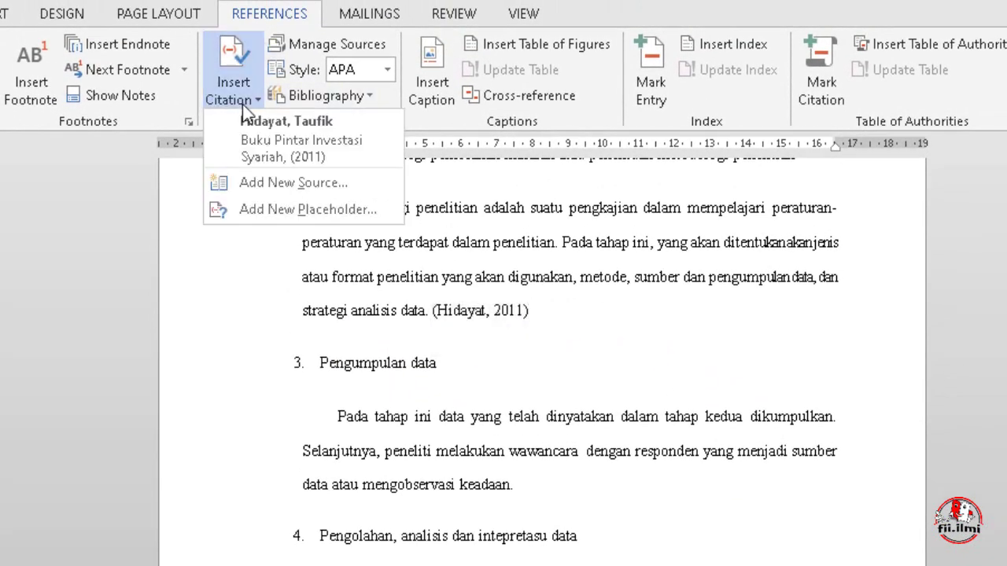
left_click(277, 186)
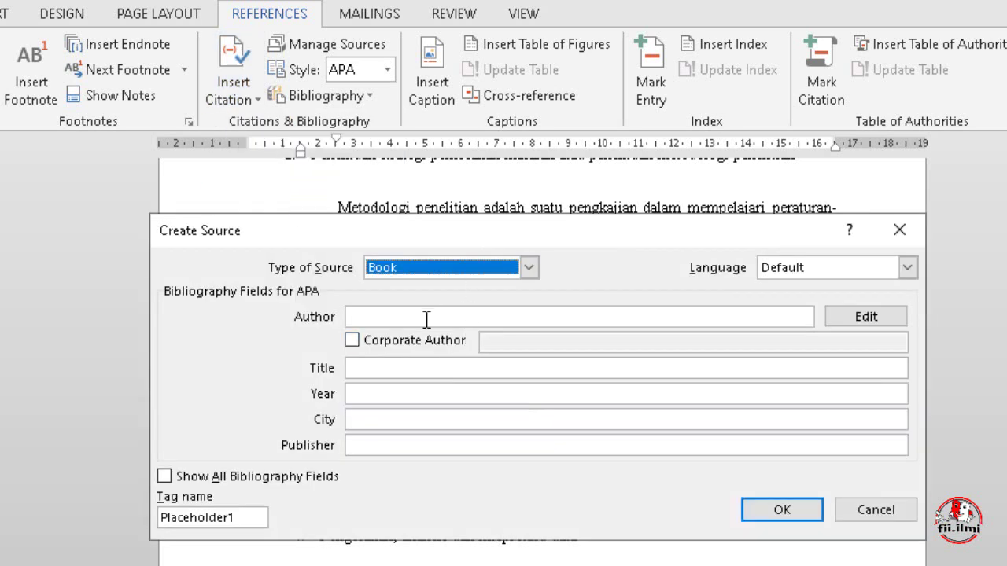
left_click(426, 318)
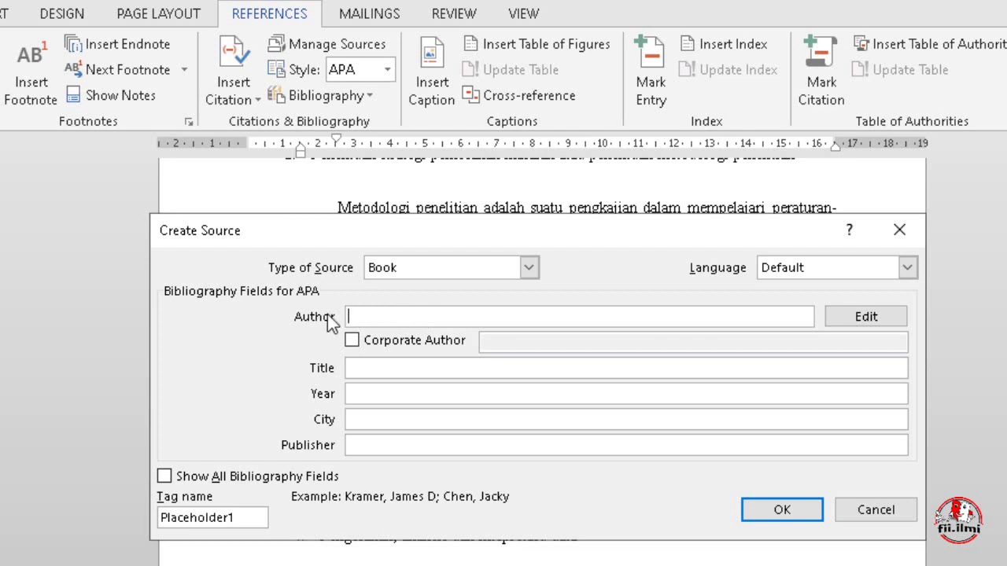
left_click(865, 317)
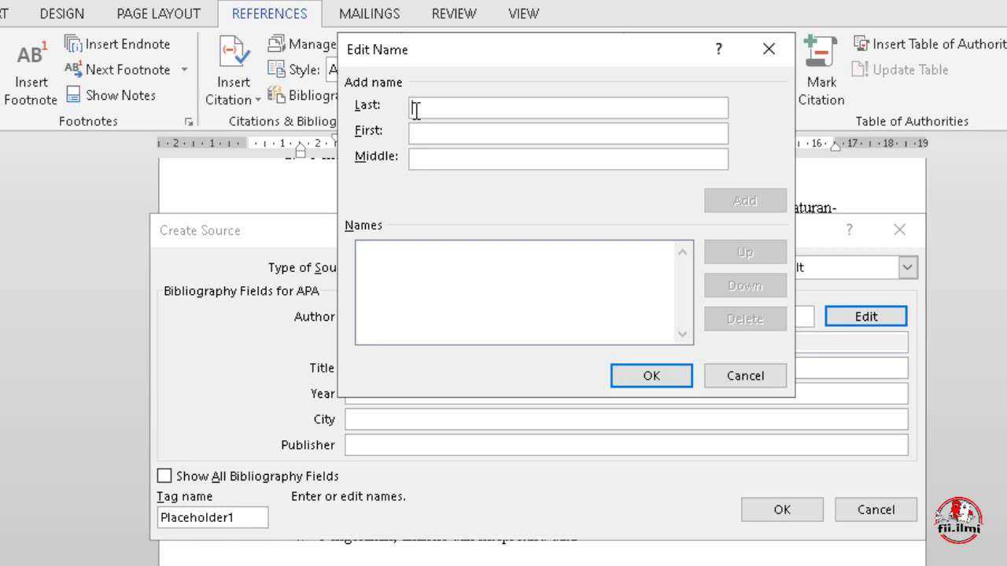
Add the first author's surname and first name, then the second author's surname, and confirm the list
type("Syafi")
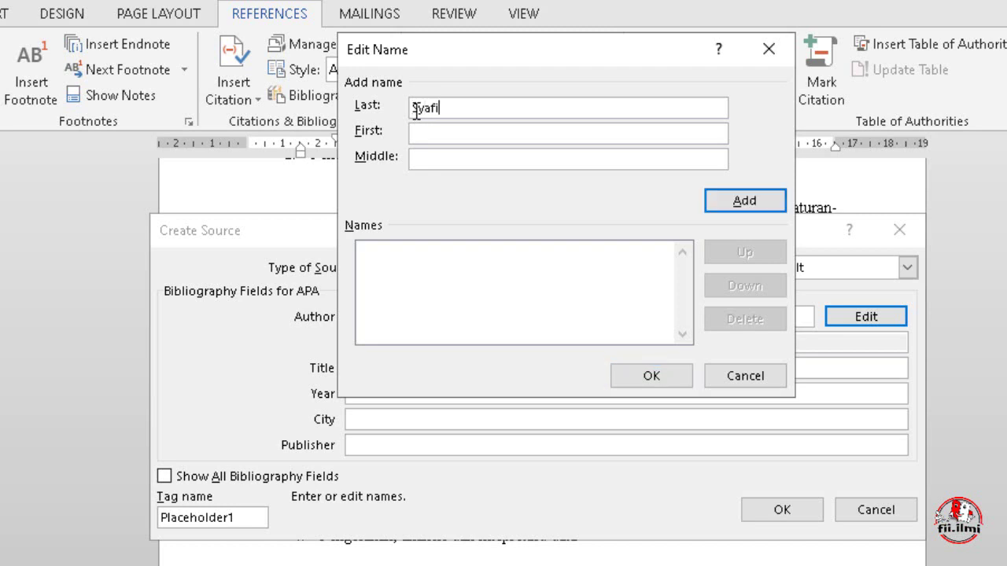
type("'i")
left_click(426, 135)
type("Muhammam")
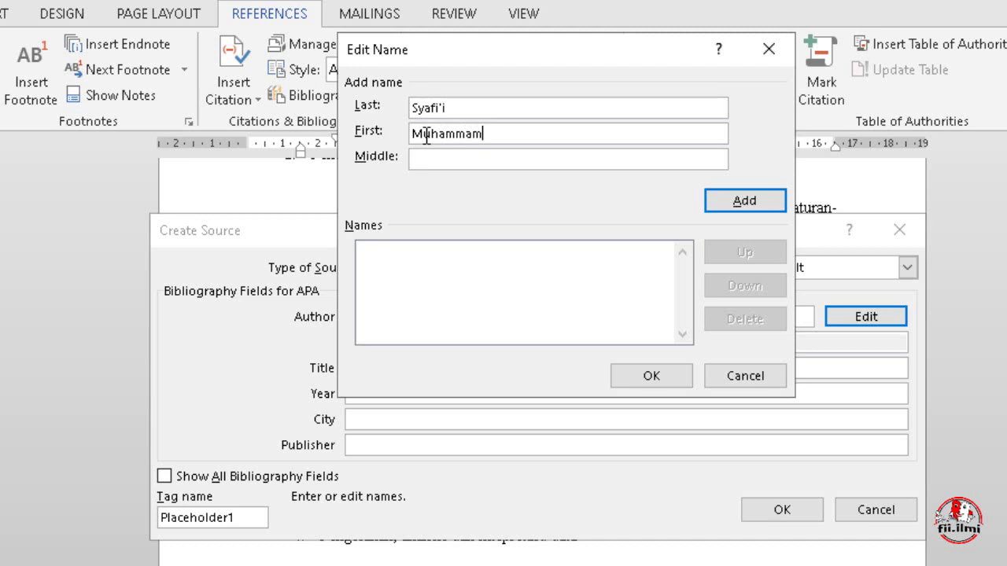
key("BackSpace")
type("d")
left_click(753, 201)
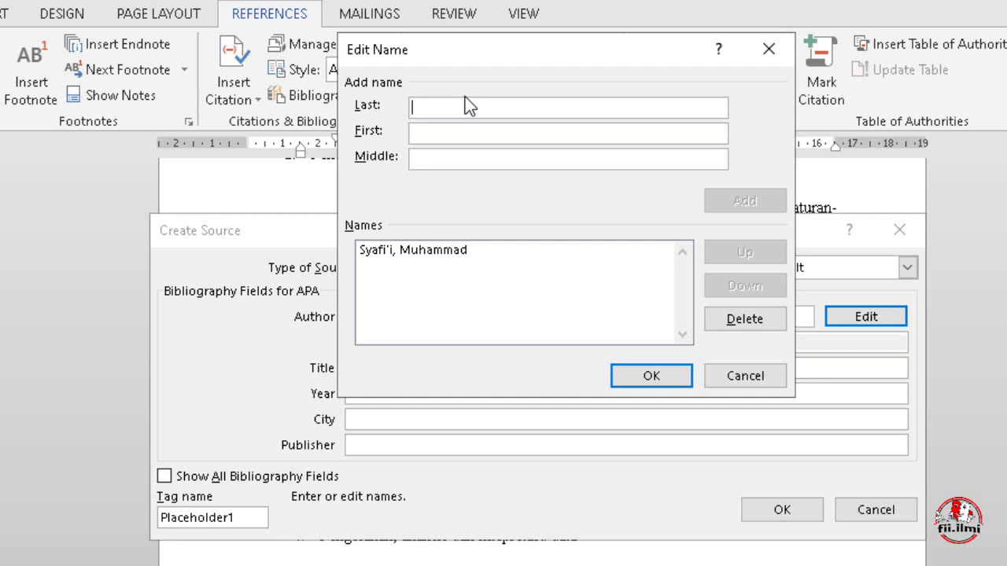
type("Antonio")
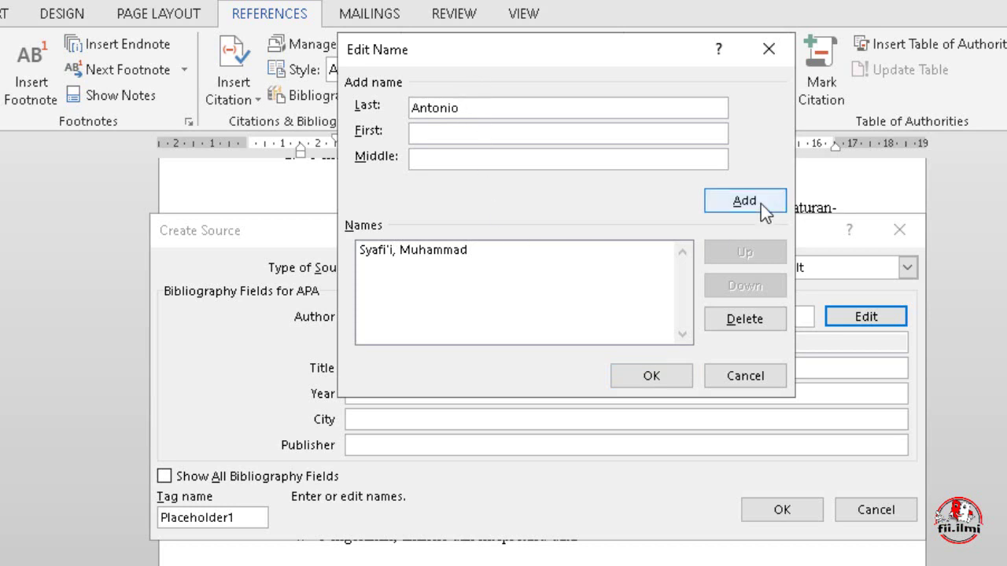
left_click(761, 204)
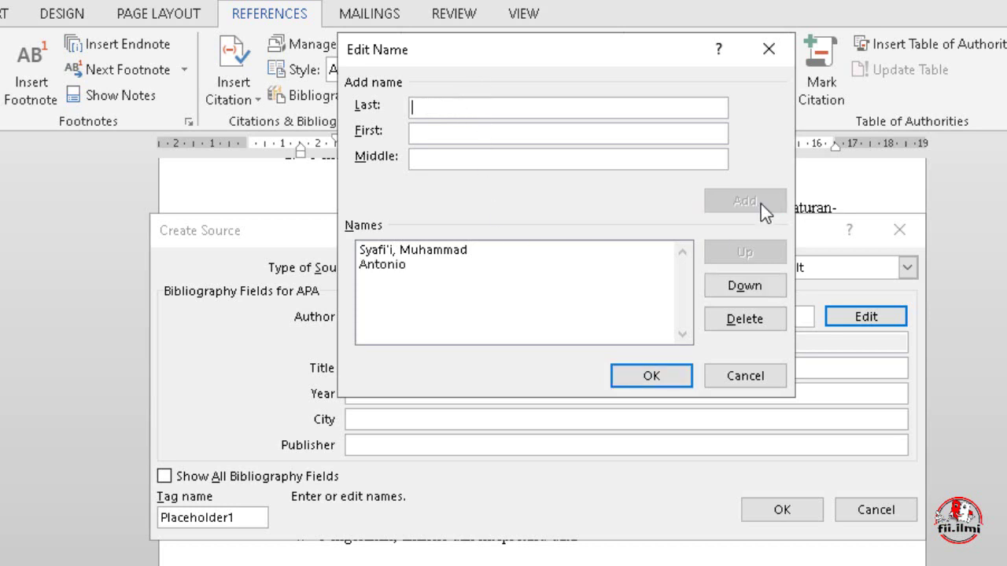
left_click(659, 381)
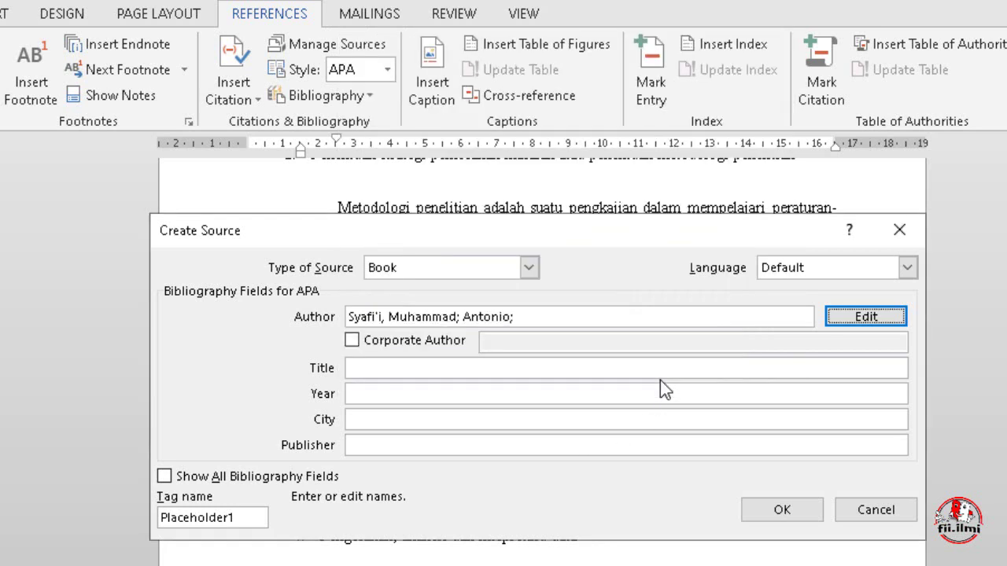
Enter the title 'Bank Syariah dari Teori ke Praktek', fixing the typos
left_click(400, 365)
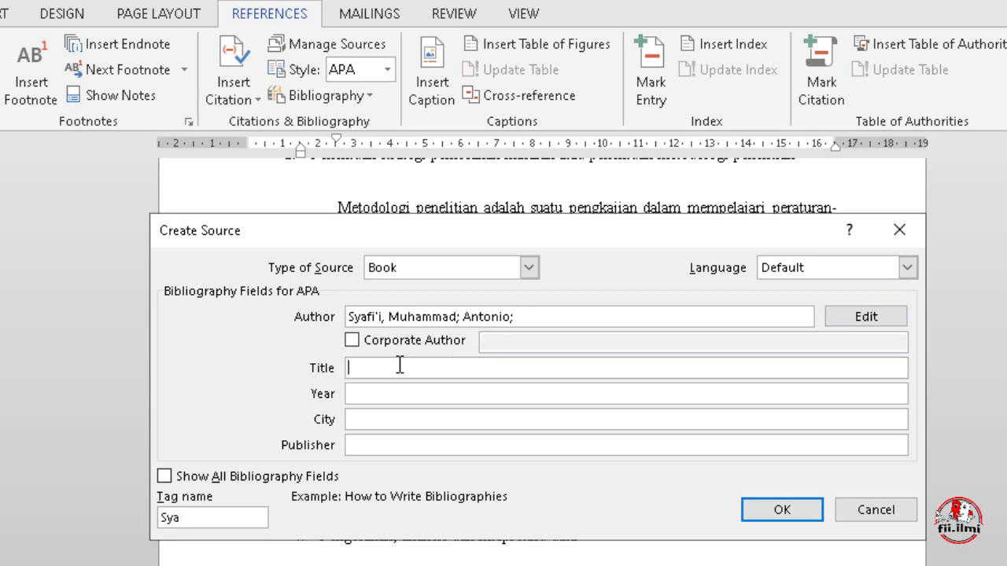
type("Bank ")
type("Syariah ")
type("dari")
type(" Teor")
type("i ke ")
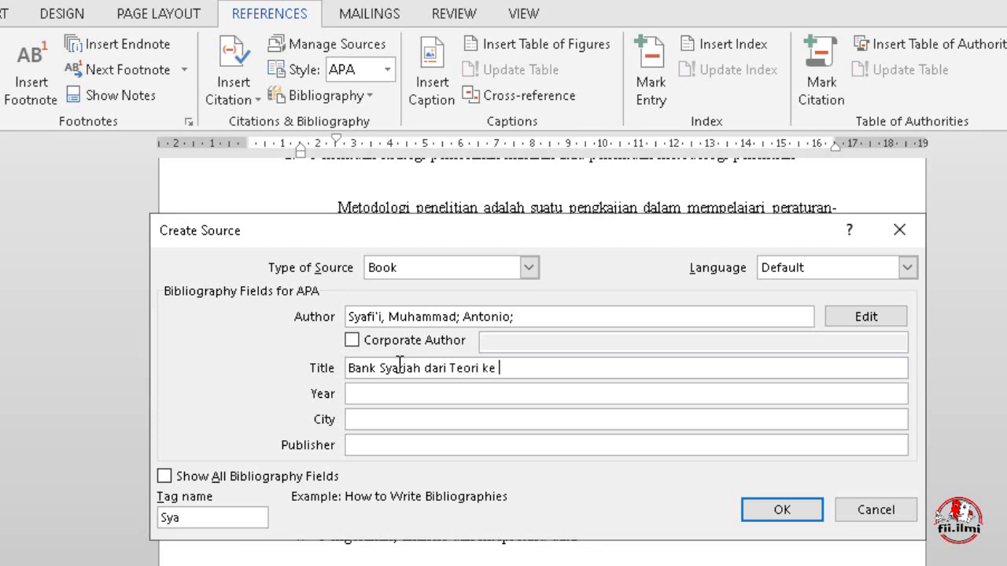
type("Prakte")
type("k")
key("BackSpace")
type("k")
Fill in year 2001, city Jakarta and publisher PT Gema Insani
left_click(394, 394)
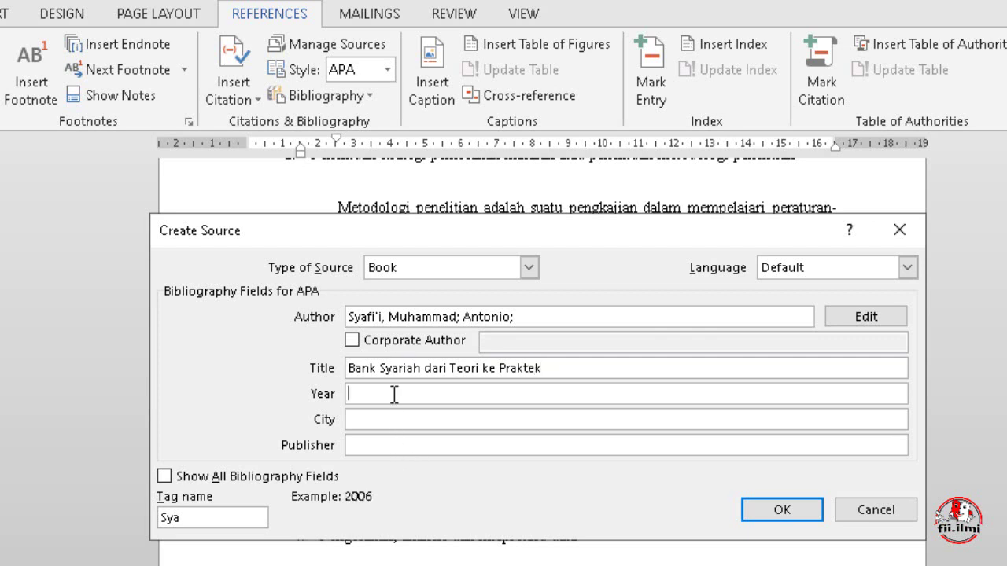
type("20")
type("01")
left_click(403, 422)
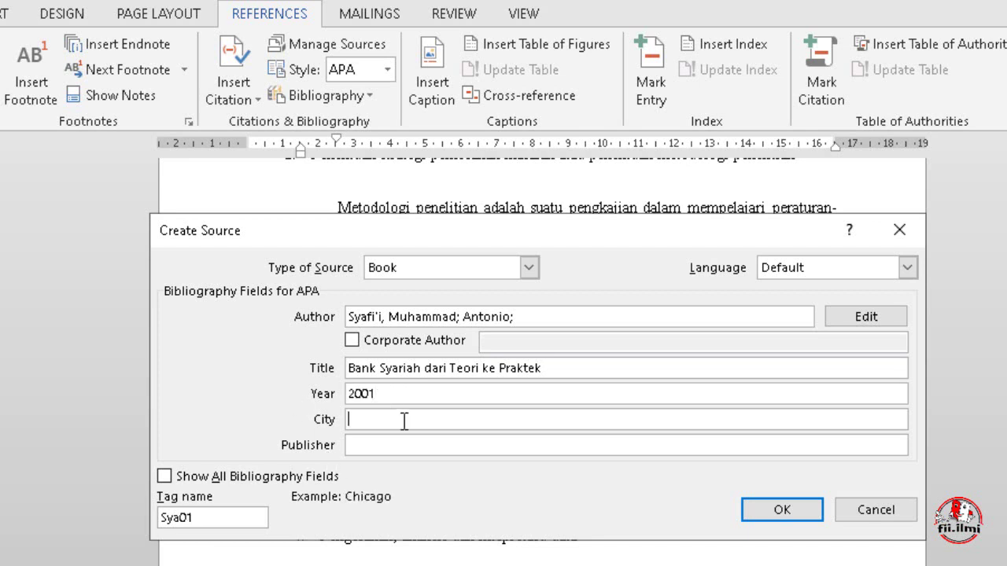
type("Jakart")
type("a")
left_click(402, 447)
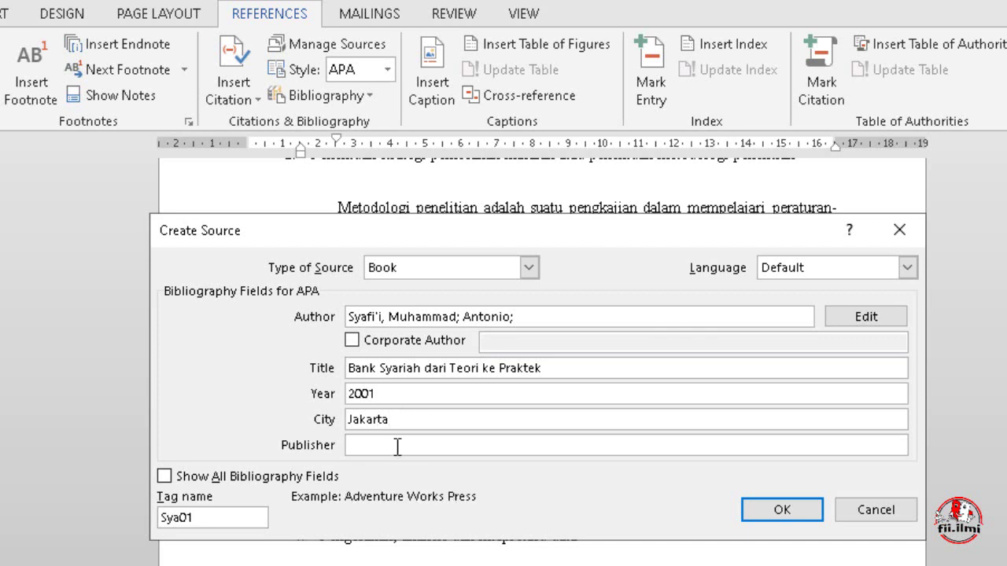
type("PT ")
type("G")
type("ema ")
type("Inda")
key("BackSpace")
key("BackSpace")
type("sani")
Insert the 2001 citation and drag it after 'keadaan.' at the end of the Pengumpulan data paragraph
left_click(798, 507)
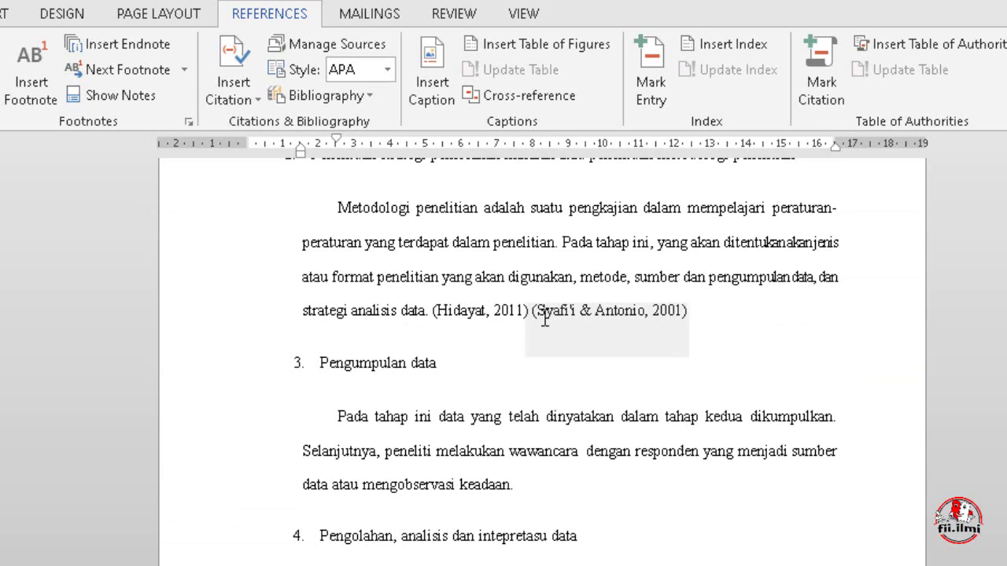
left_click(544, 317)
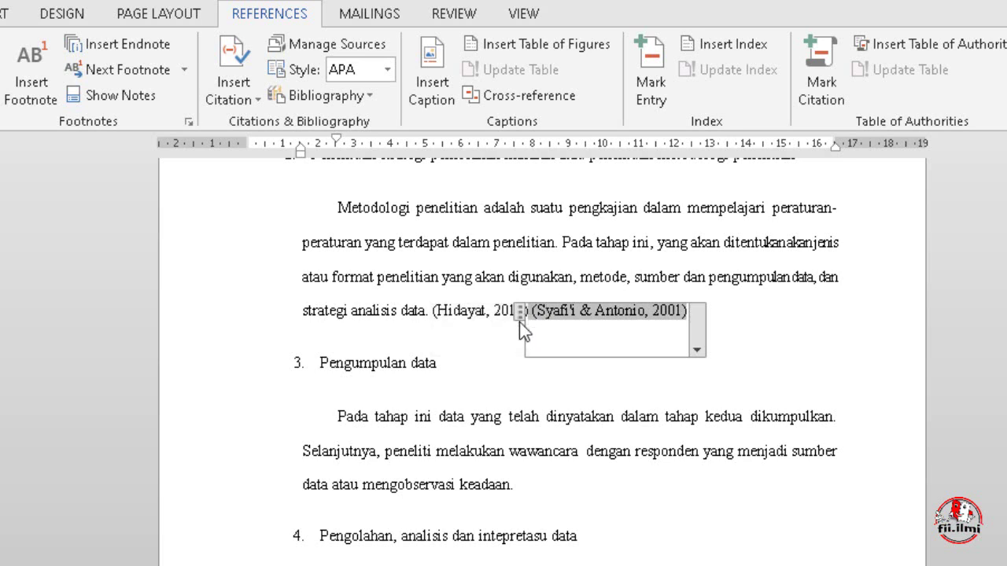
left_click_drag(525, 311, 533, 482)
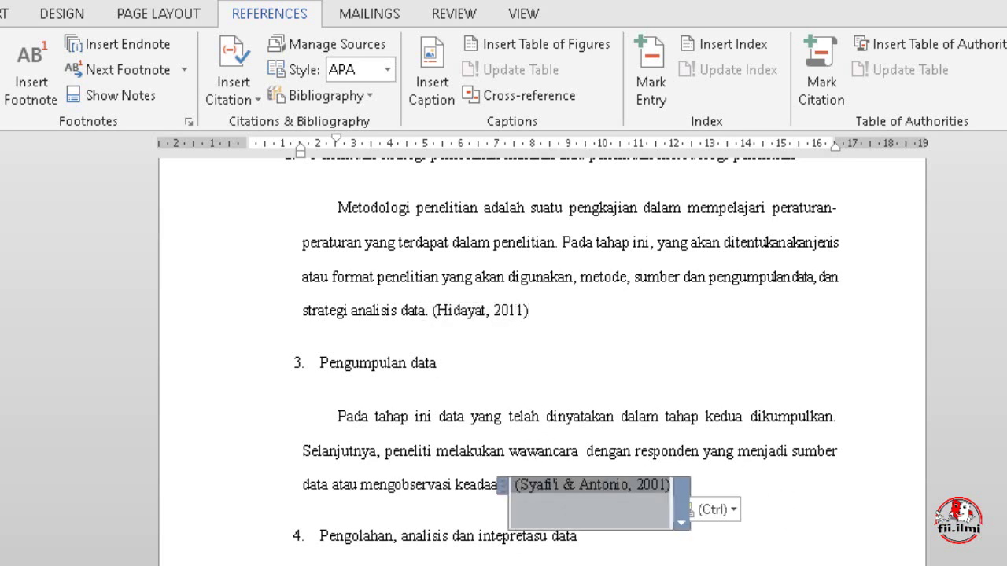
scroll(543, 354, "down", 3)
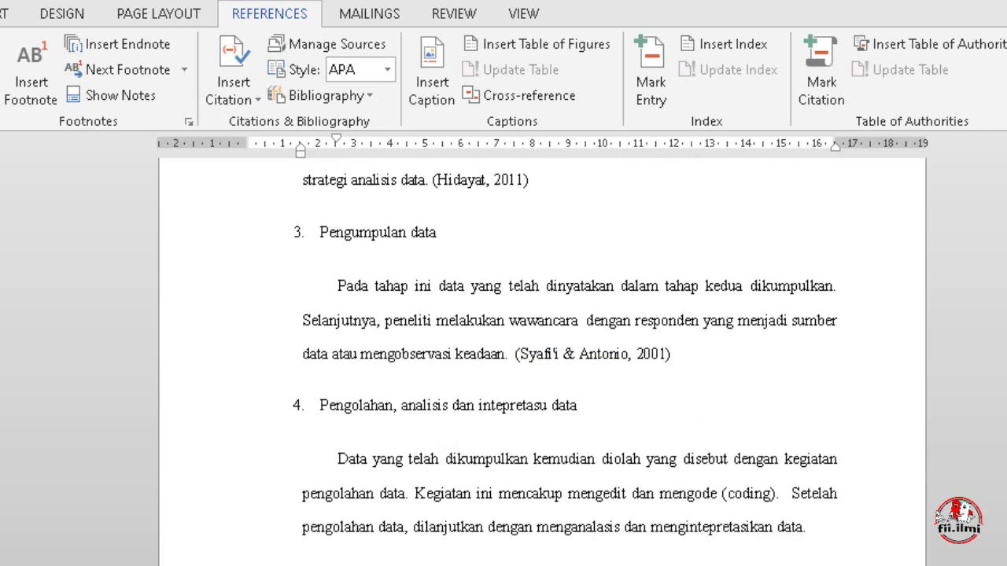
scroll(543, 354, "down", 6)
scroll(543, 354, "down", 3)
Start a new source after the report-writing paragraph and enter its author
left_click(542, 480)
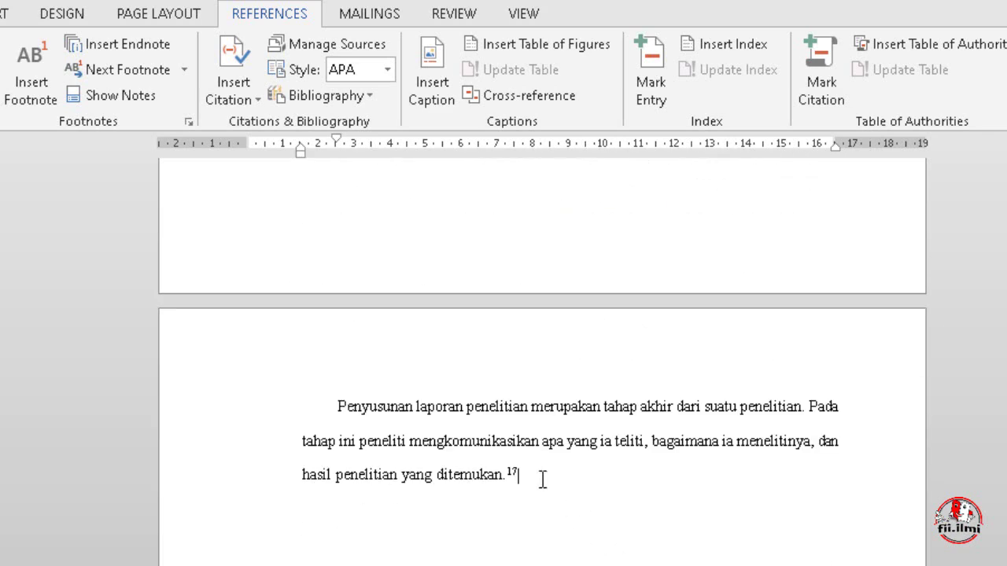
left_click(247, 95)
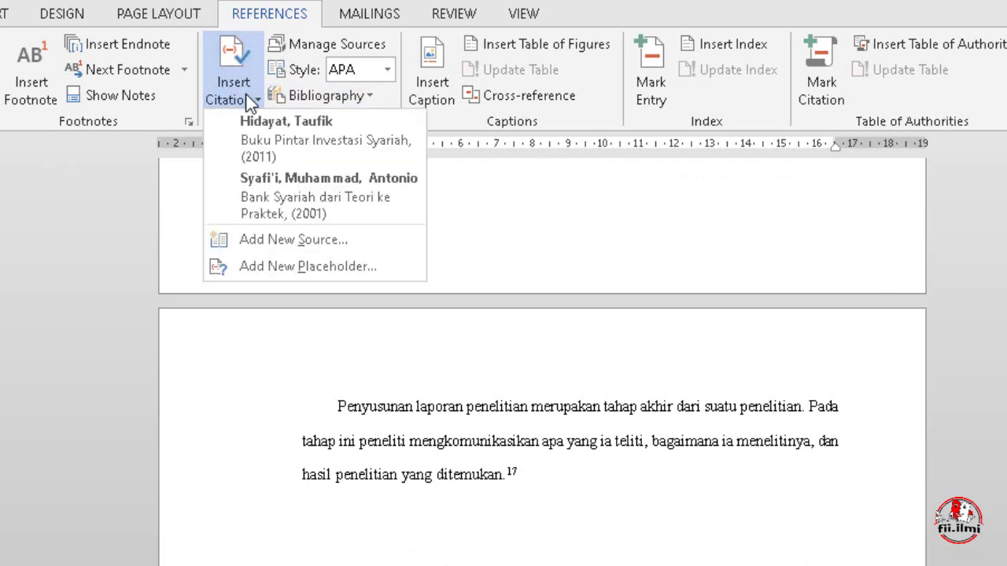
left_click(281, 241)
left_click(376, 308)
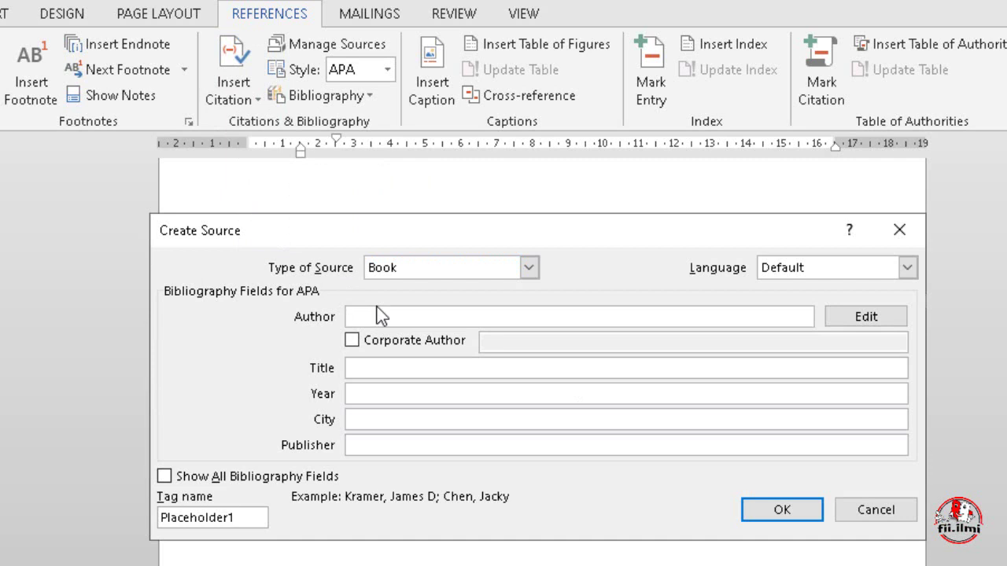
type("aaa")
key("BackSpace")
key("BackSpace")
type("Arde")
type("ni")
Enter title 'Hukum Ekonomi Syariah di Indonesia', year 2011, city Bandung and publisher PT Refrika Aditama
left_click(372, 367)
type("Hukum ")
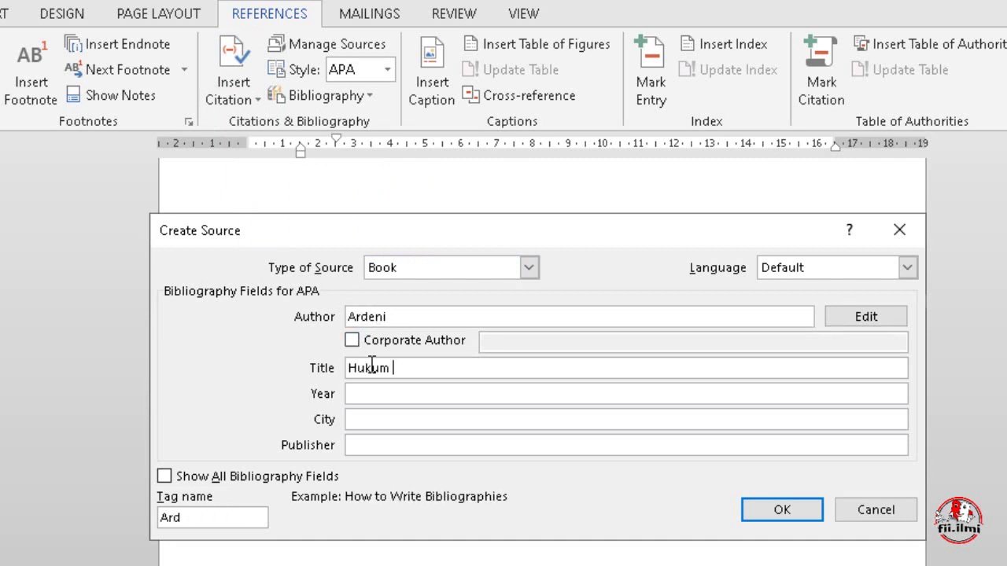
type("Ekonomi Sya")
type("riah di Indone")
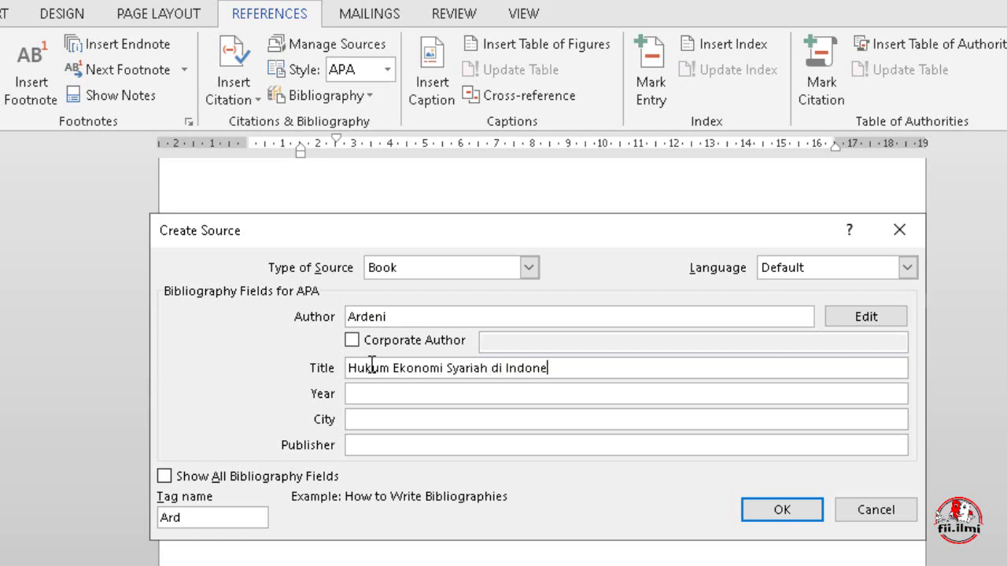
type("sia")
left_click(369, 393)
type("201")
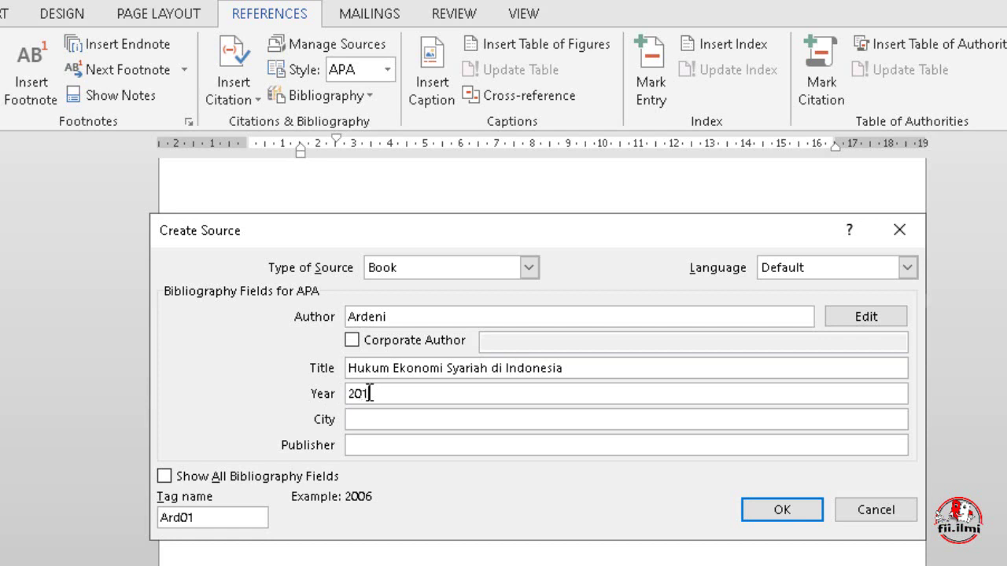
type("1")
left_click(470, 422)
type("Bandung")
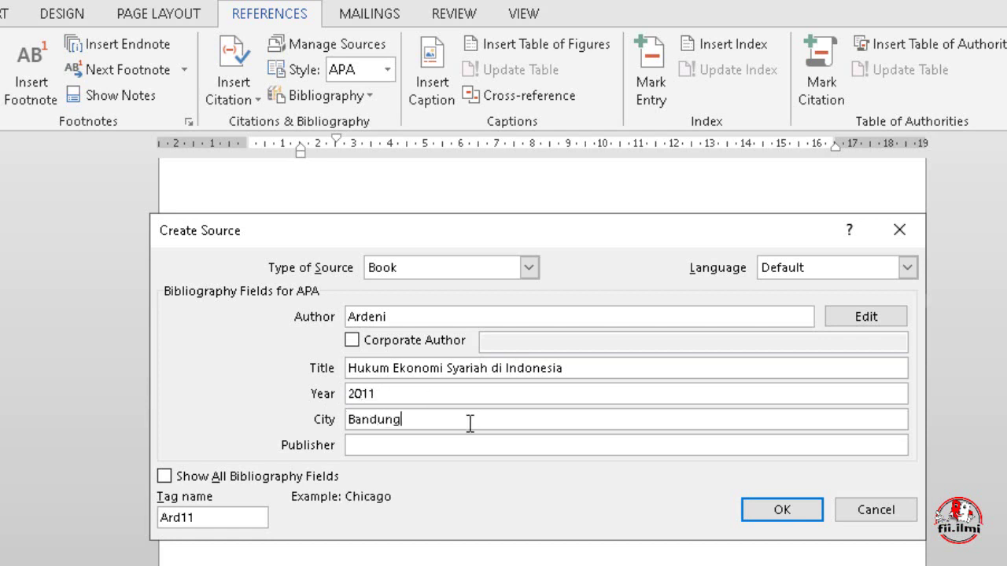
left_click(469, 453)
type("PT Ref")
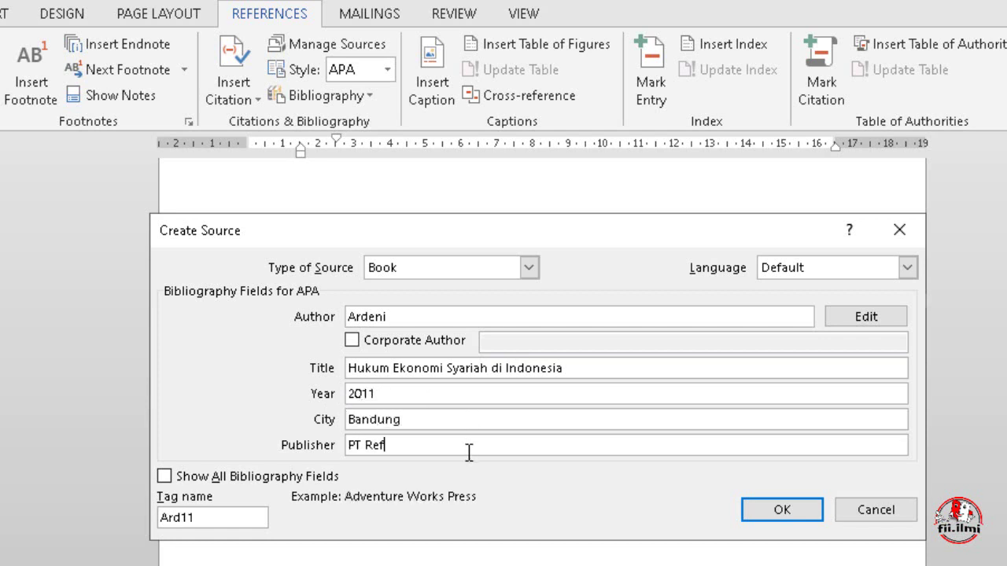
type("rika")
type(" Aditama")
Insert the Hukum Ekonomi Syariah citation, then begin another new source in an earlier paragraph and enter its author
left_click(753, 510)
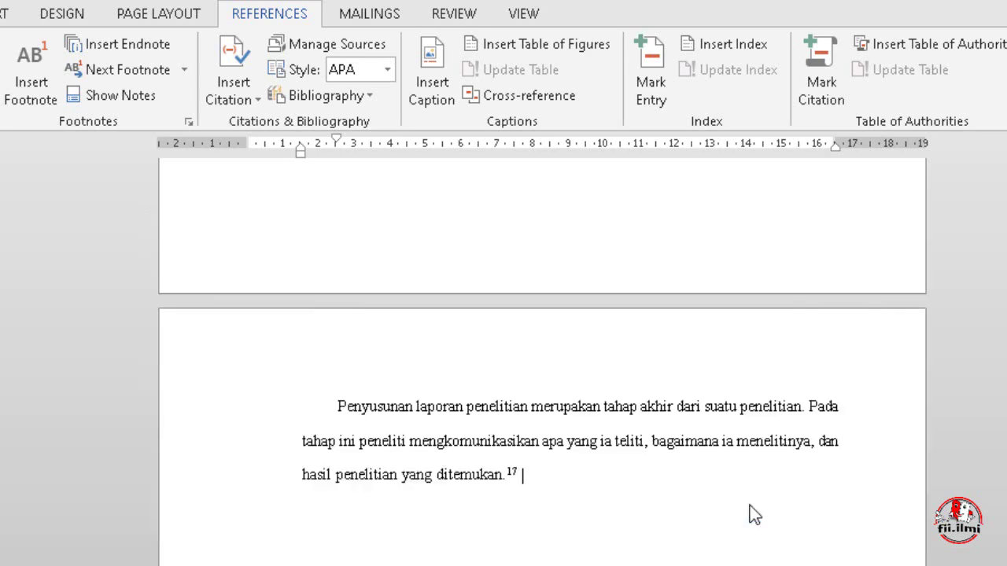
scroll(697, 506, "up", 5)
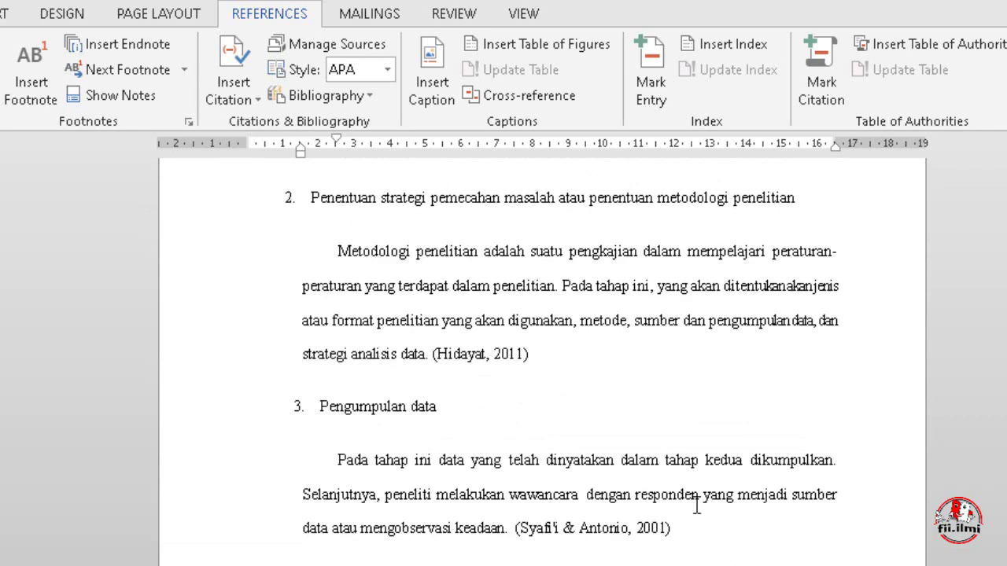
scroll(697, 506, "up", 3)
left_click(431, 320)
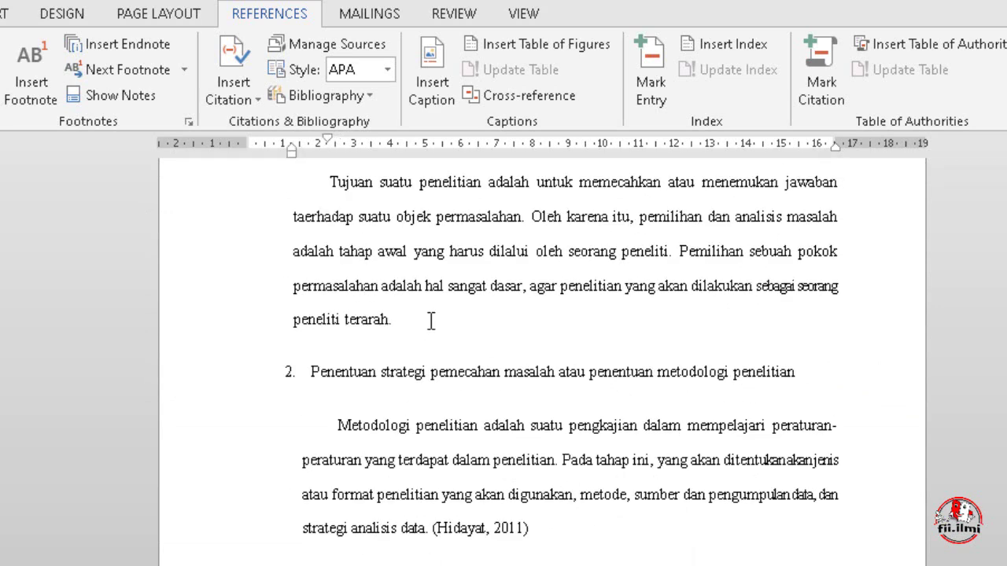
left_click(228, 90)
left_click(311, 299)
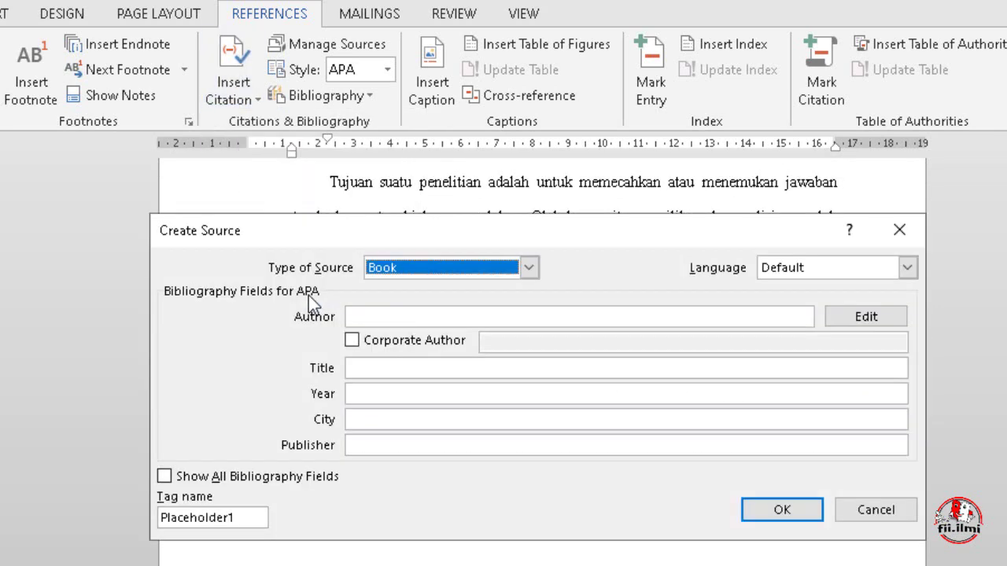
type("Soe")
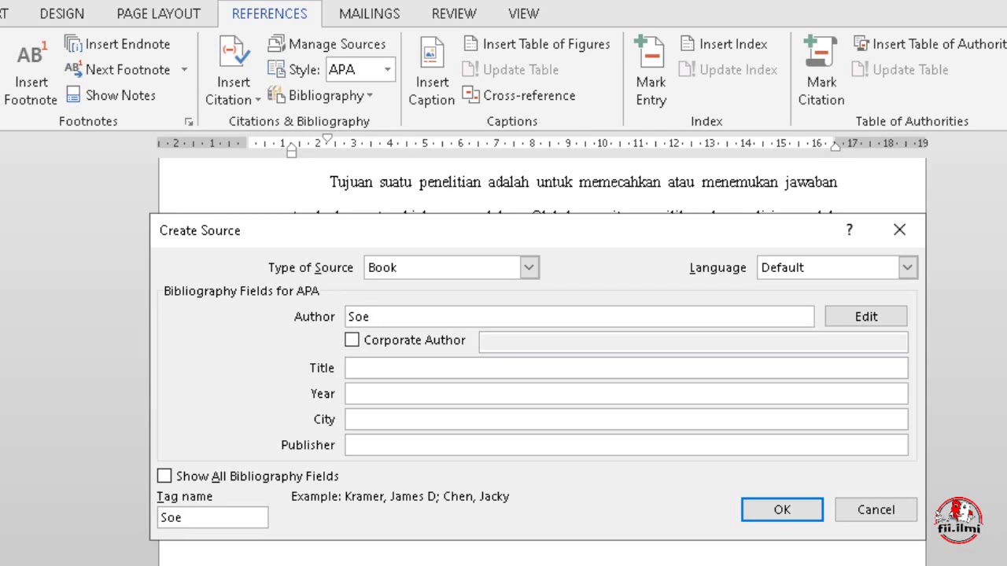
type("rjono")
type(" Soekamto")
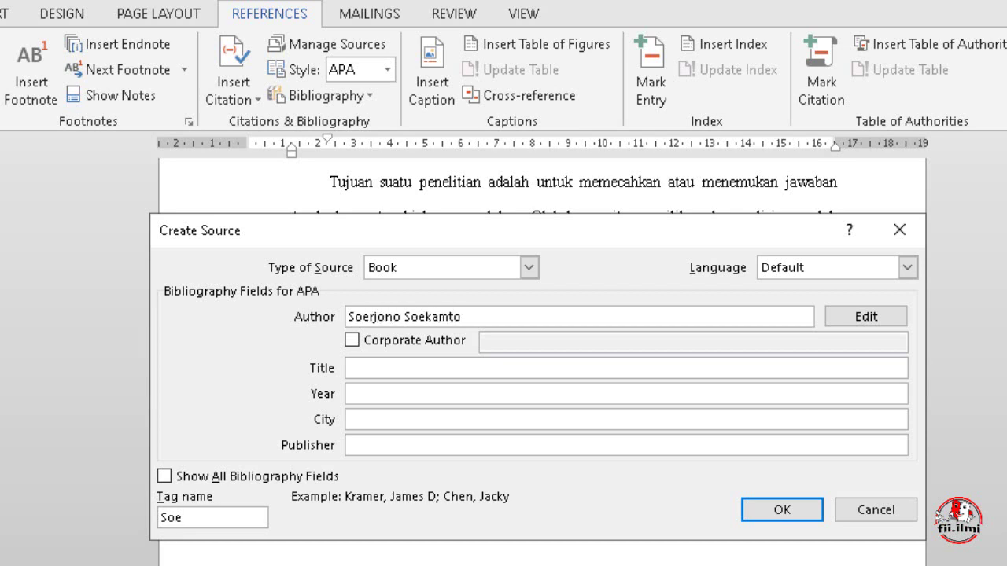
Enter title 'Sosiologi Suatu Pengantar', year 2009, city Jakarta and publisher Rajawali Pers
left_click(453, 370)
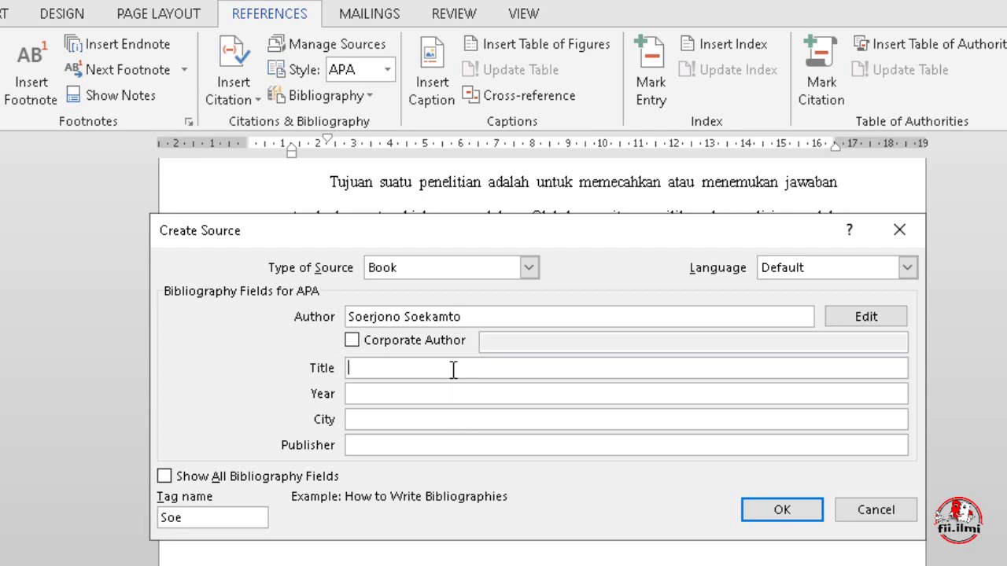
type("Se")
key("BackSpace")
type("os")
key("BackSpace")
key("BackSpace")
key("BackSpace")
type("Sos")
type("iologi ")
type("Suatu Pe")
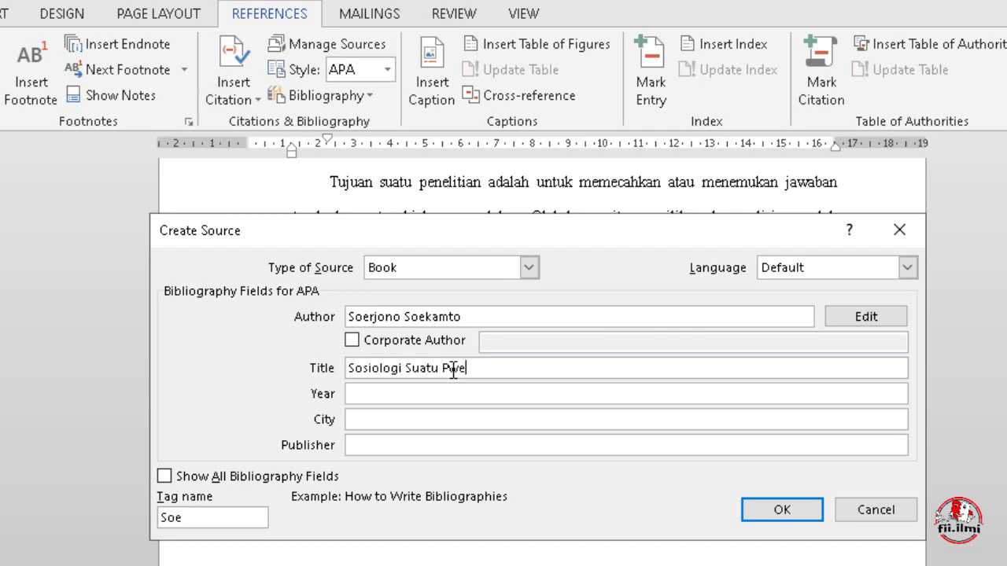
type("ngantar")
left_click(423, 393)
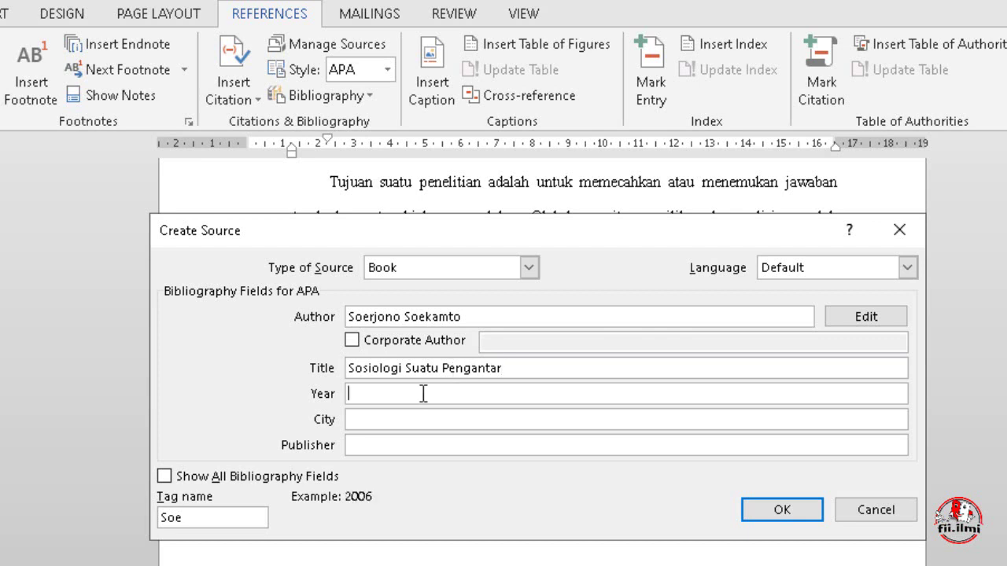
type("2009")
left_click(403, 422)
type("Jakarta")
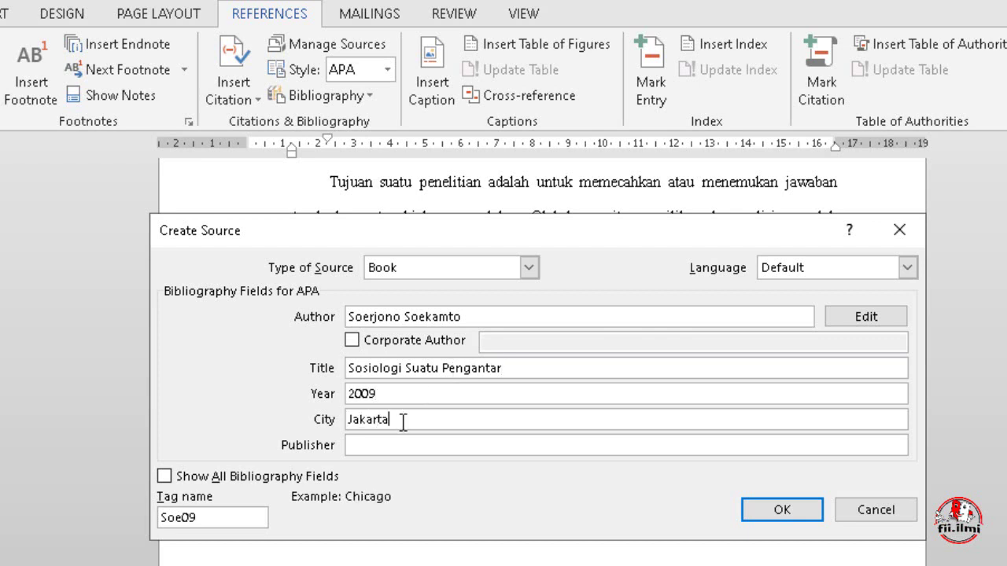
left_click(605, 451)
type("Ra")
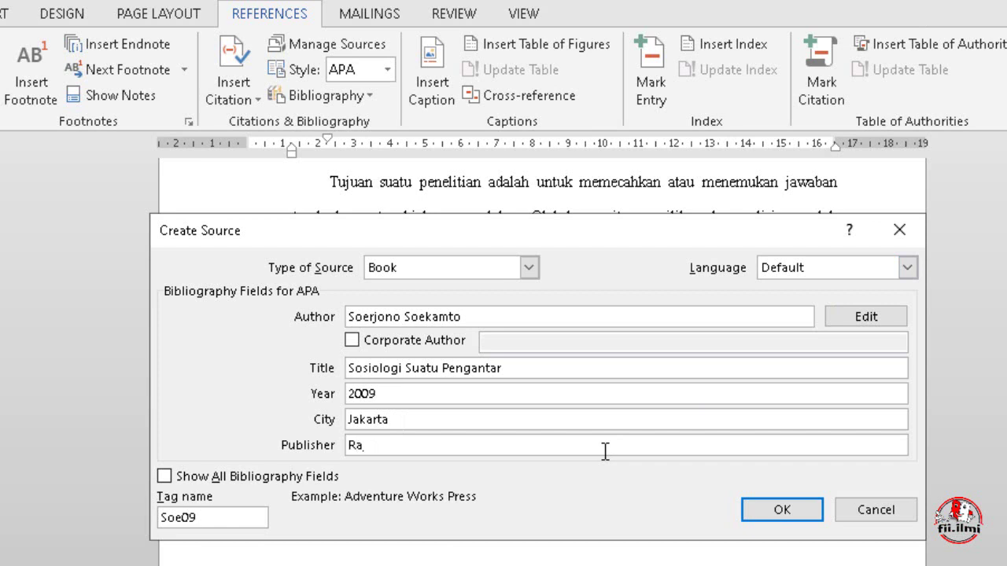
type("jawali Peerde")
key("BackSpace")
key("BackSpace")
key("BackSpace")
Save the Sosiologi source, then cite Buku Pintar Investasi Syariah (2011) after 'karyawan.16'
type("rs")
left_click(782, 510)
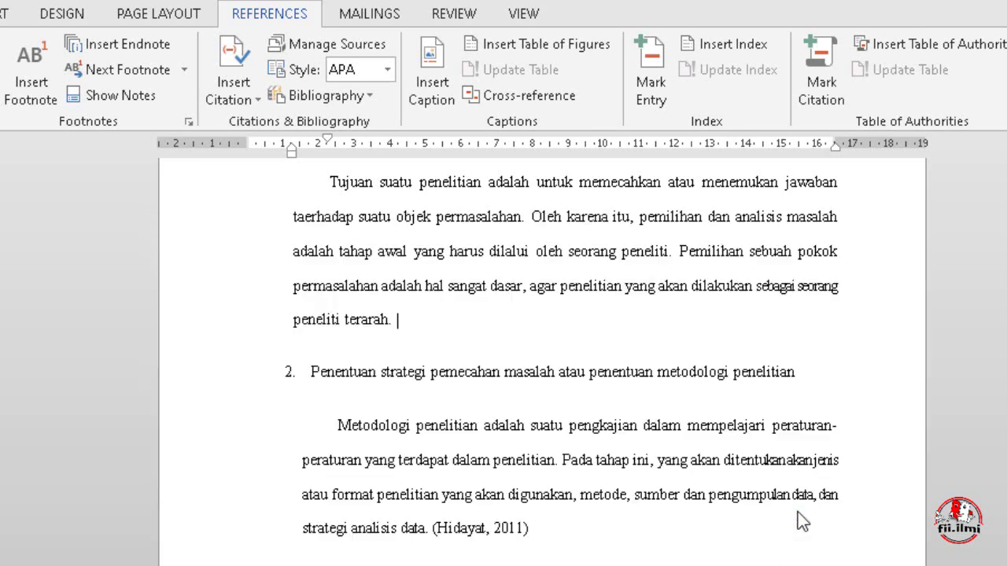
scroll(460, 332, "up", 3)
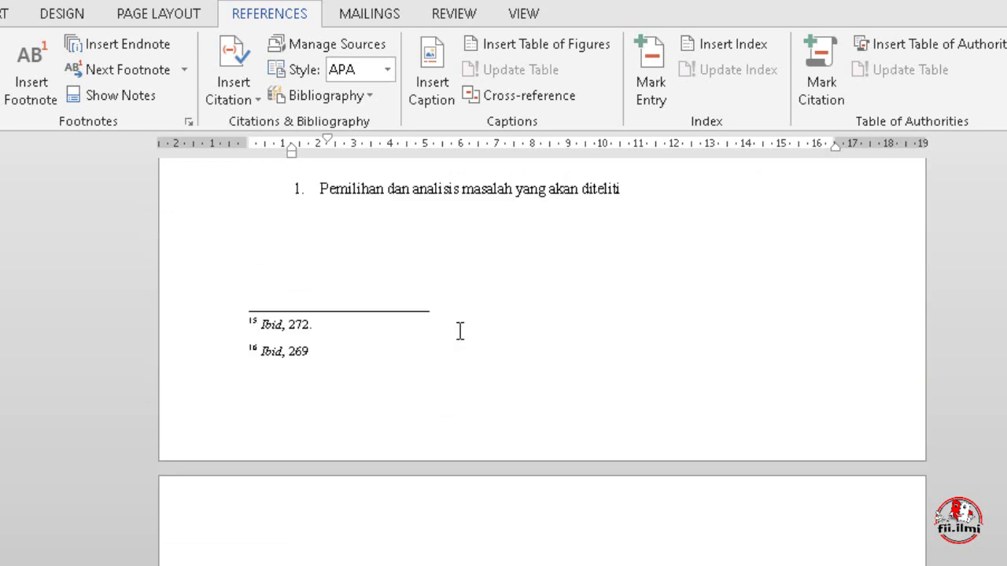
scroll(459, 330, "up", 2)
scroll(456, 342, "up", 2)
scroll(454, 355, "up", 2)
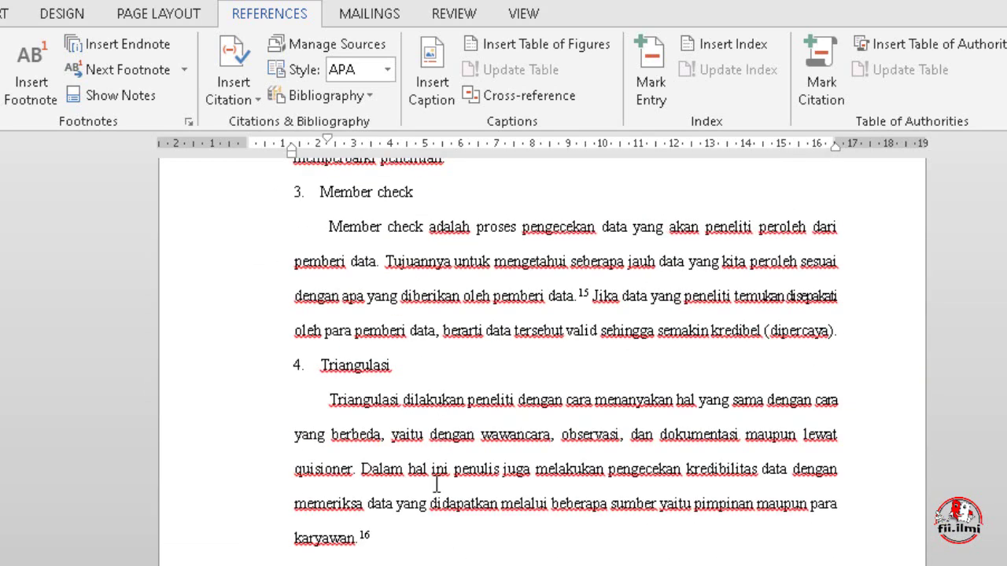
left_click(432, 539)
left_click(258, 99)
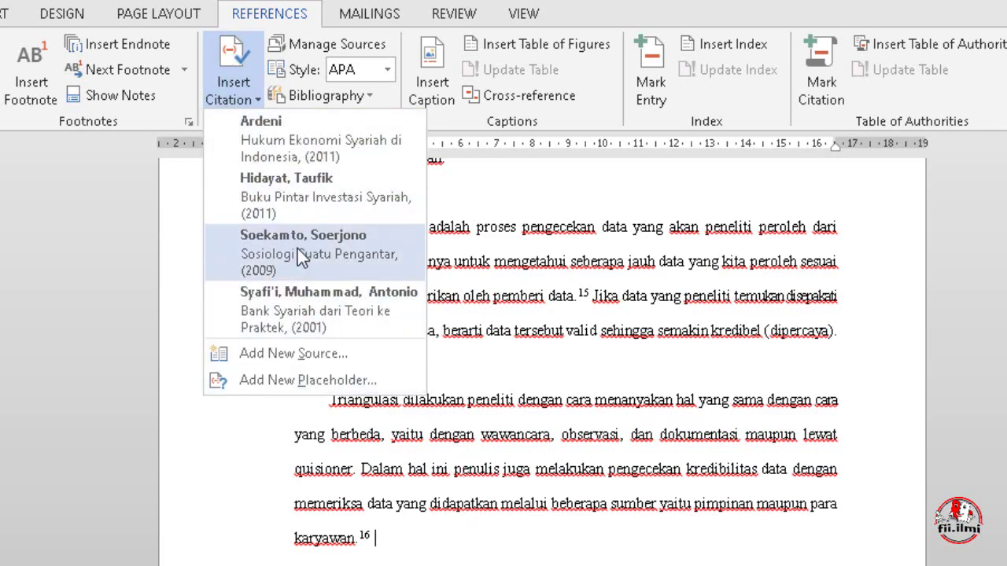
left_click(289, 182)
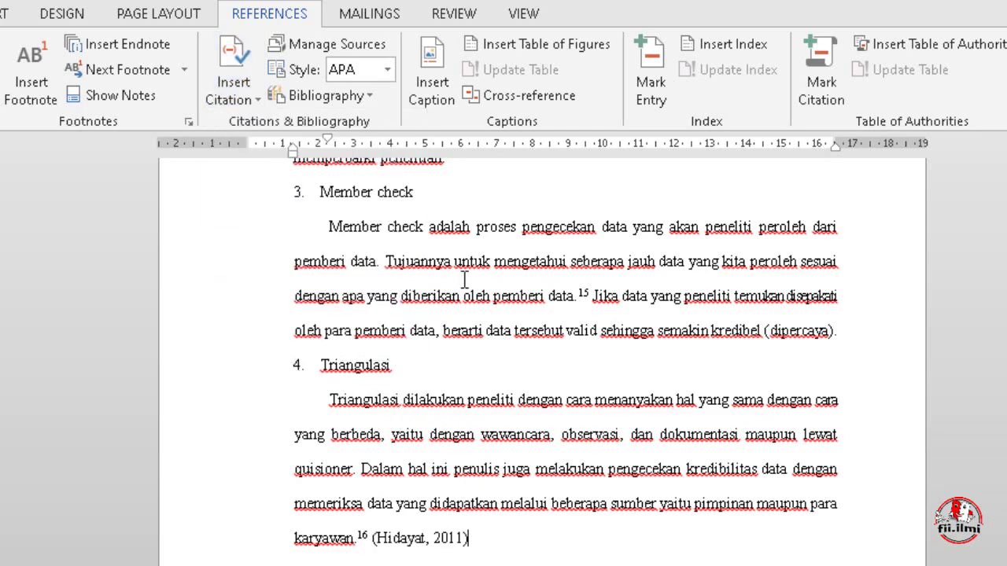
Cite Bank Syariah dari Teori ke Praktek (2001) after 'memperbaiki penelitian.'
scroll(420, 359, "up", 2)
left_click(475, 346)
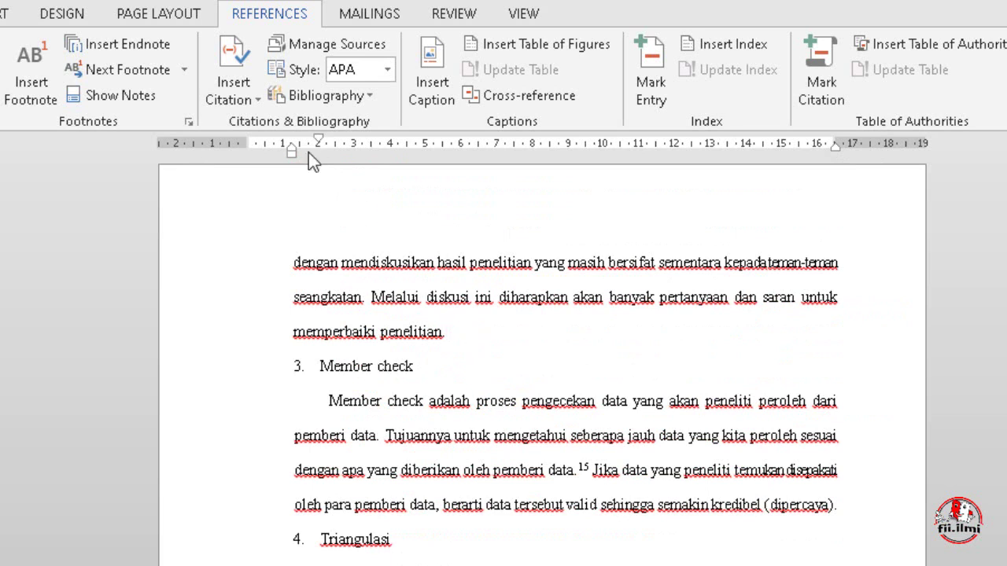
left_click(247, 97)
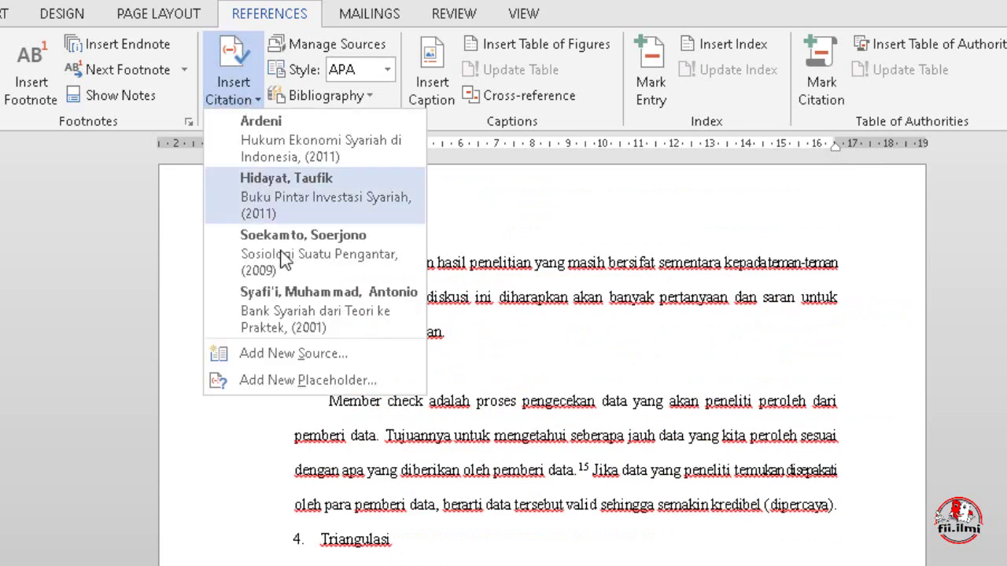
left_click(293, 307)
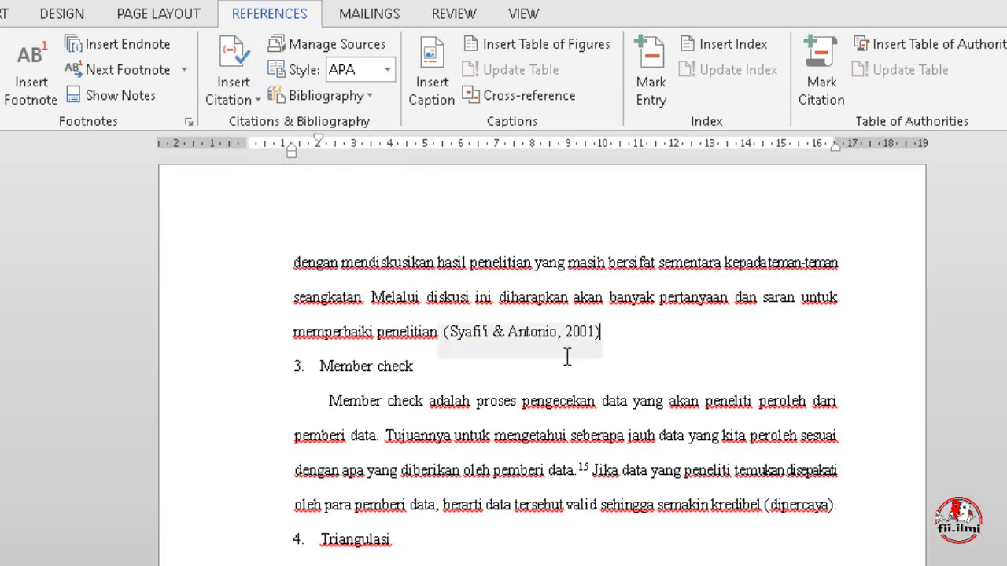
scroll(564, 359, "up", 3)
scroll(561, 360, "up", 2)
Copy the 2003 Peran Serta Masyarakat Dalam Mengelola Lingkungan source from the Master List into this document's sources
left_click(724, 291)
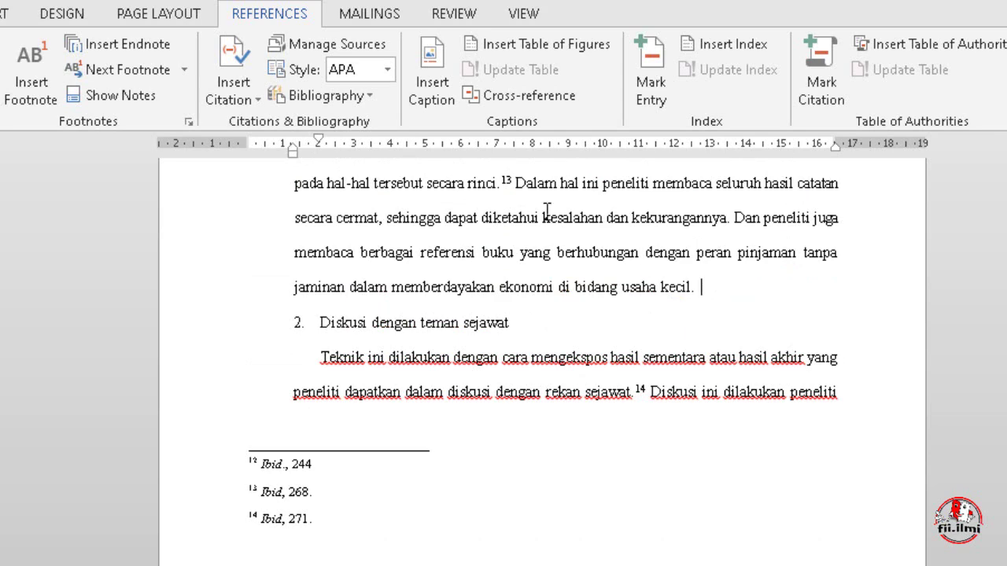
left_click(332, 46)
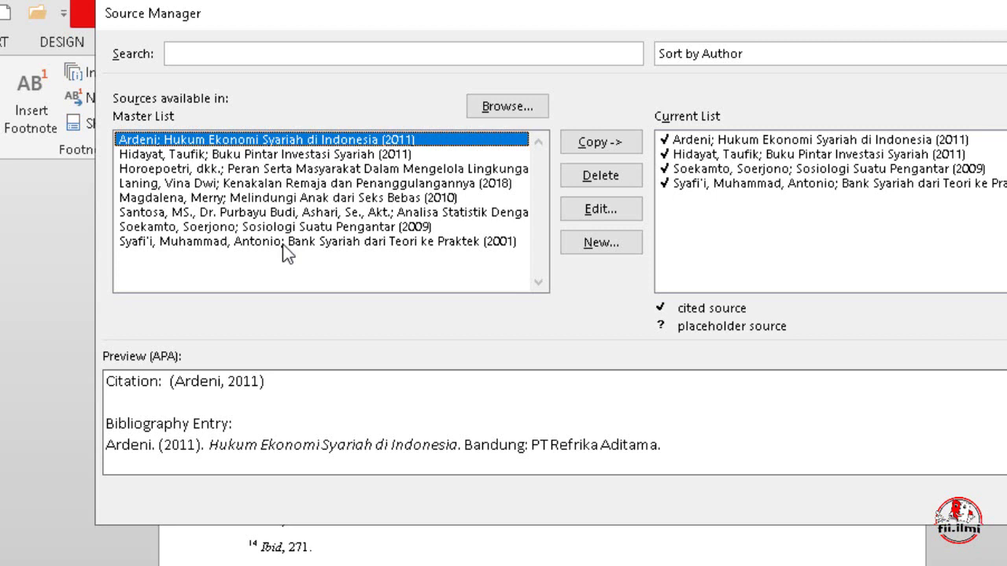
left_click(273, 169)
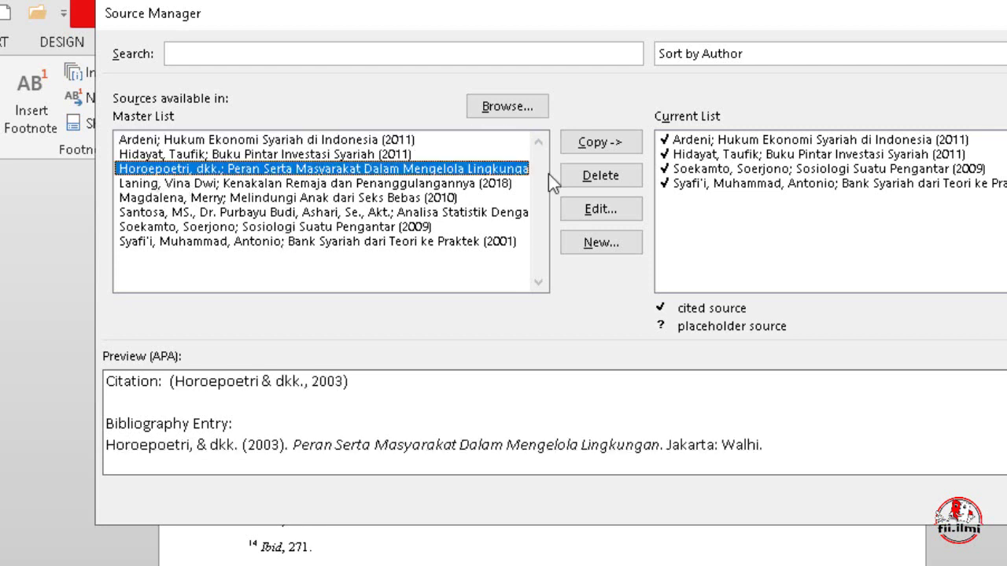
left_click(612, 144)
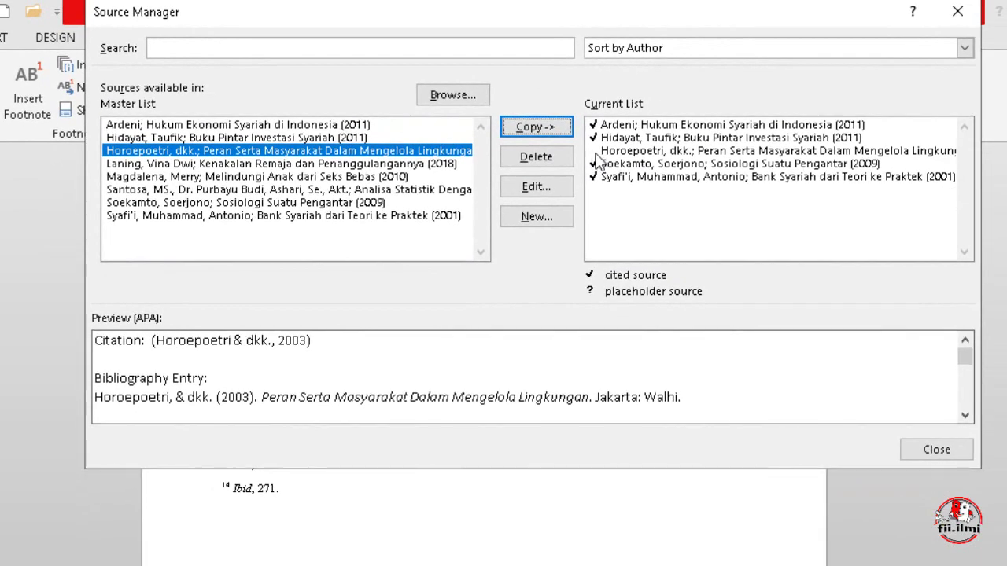
left_click(938, 449)
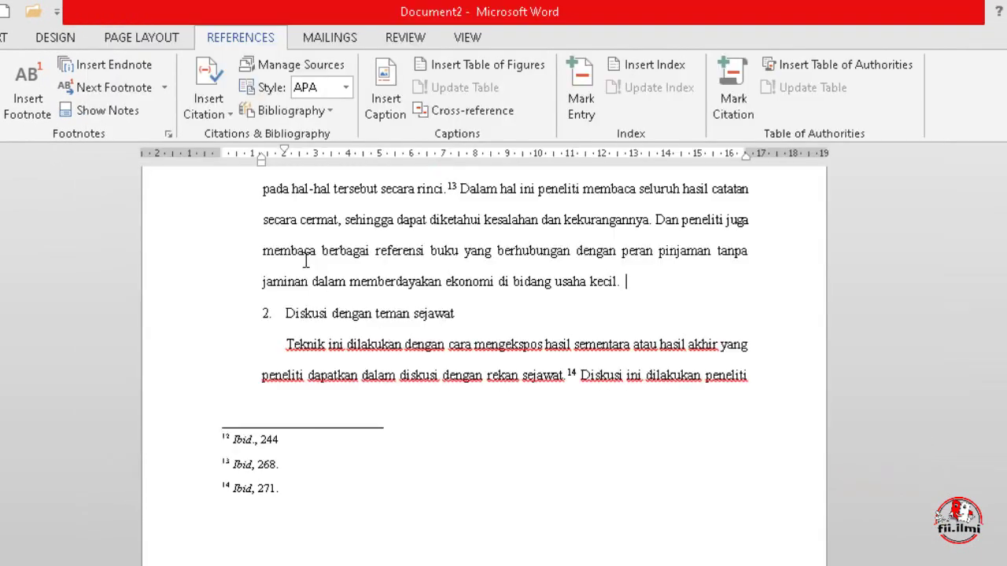
Insert the (Horoepoetri & dkk, 2003) citation after 'usaha kecil.'
left_click(207, 118)
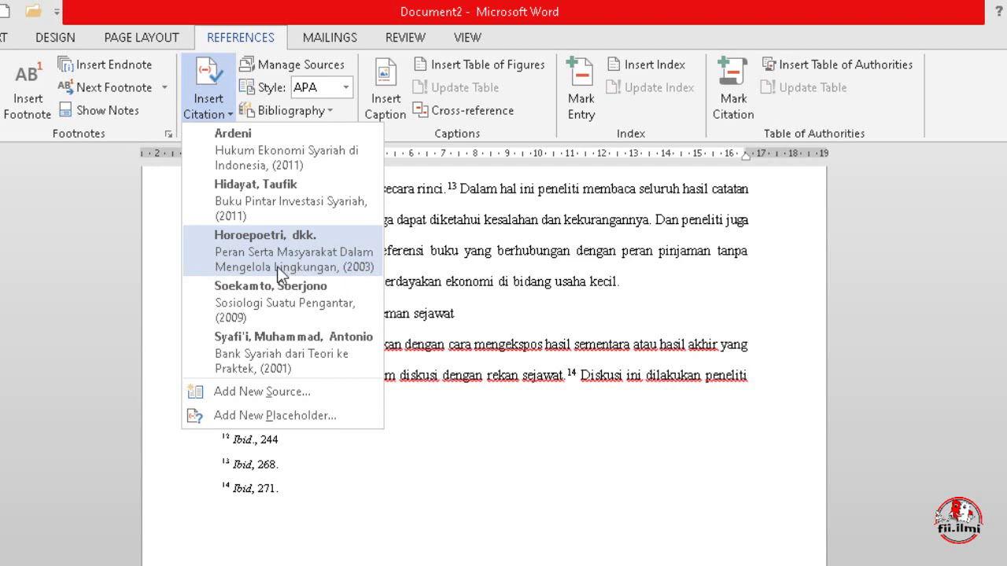
left_click(498, 314)
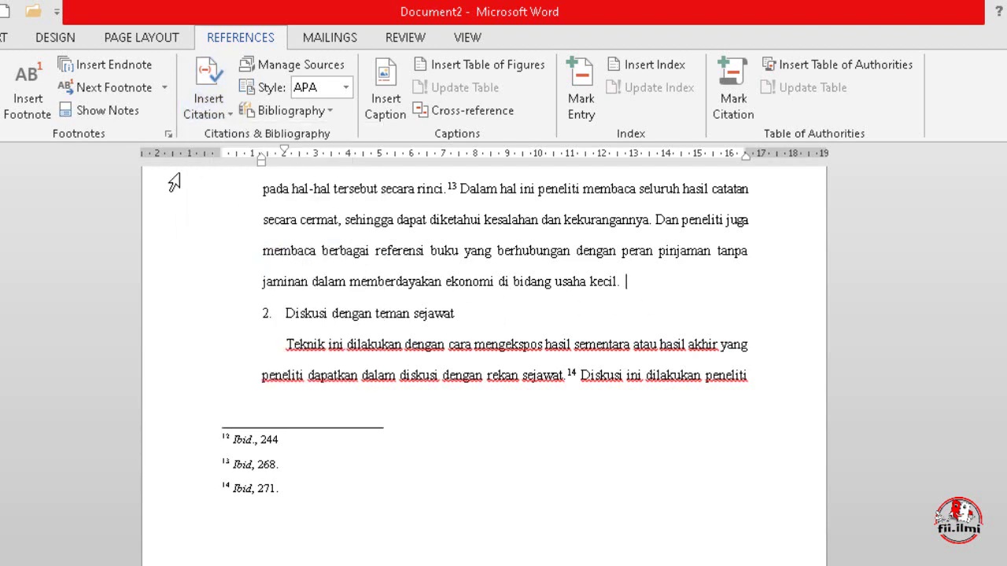
left_click(206, 114)
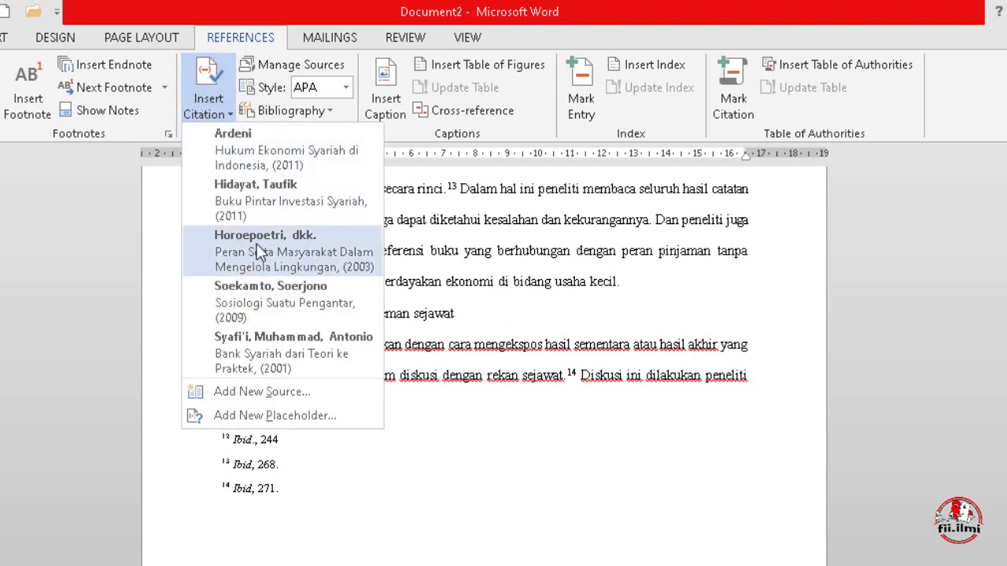
left_click(256, 244)
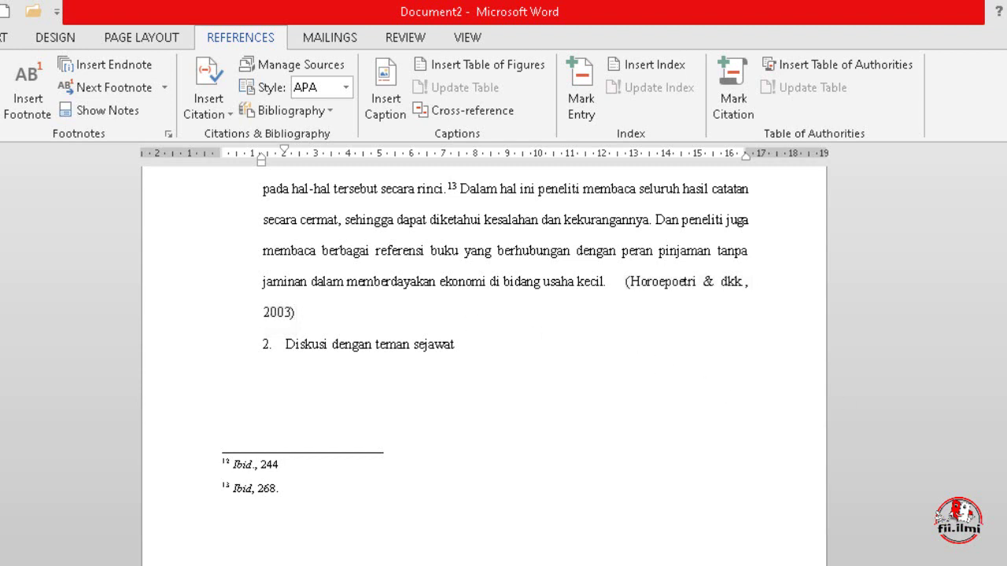
scroll(484, 354, "down", 10)
scroll(484, 354, "down", 10)
scroll(484, 354, "down", 10)
Insert a Bibliography of the cited sources at the top of the blank last page
scroll(484, 354, "down", 10)
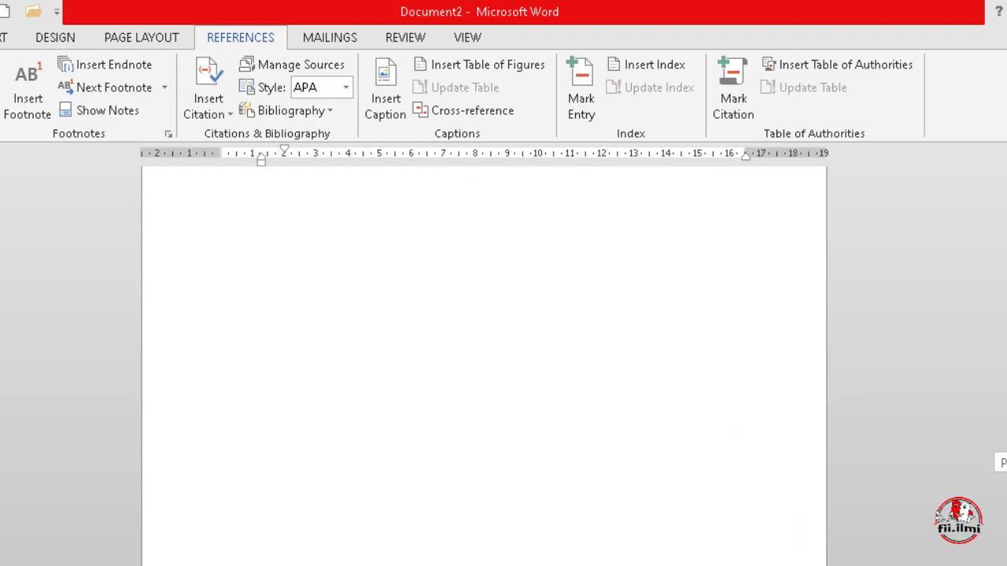
scroll(439, 412, "up", 3)
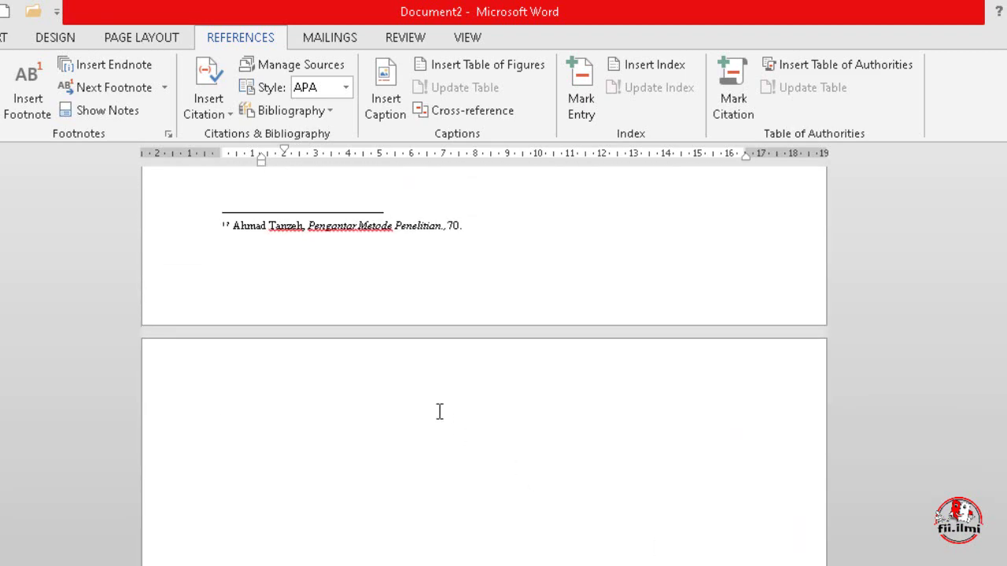
left_click(440, 411)
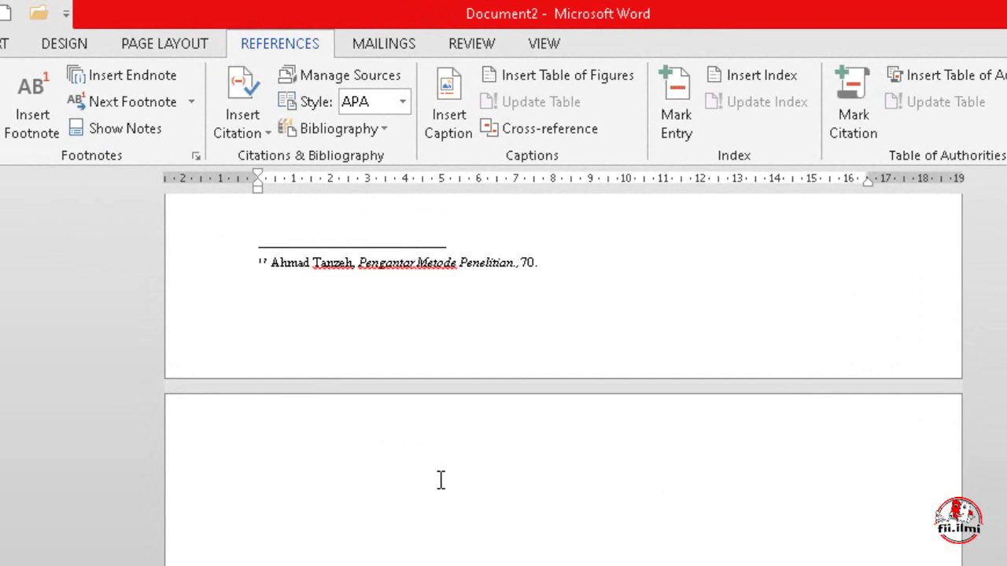
left_click(347, 138)
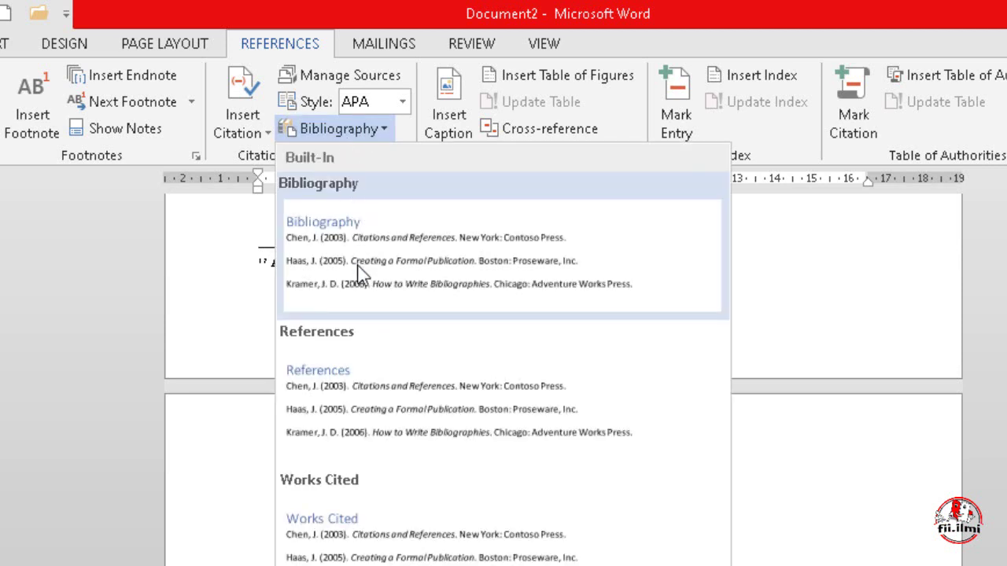
left_click(362, 273)
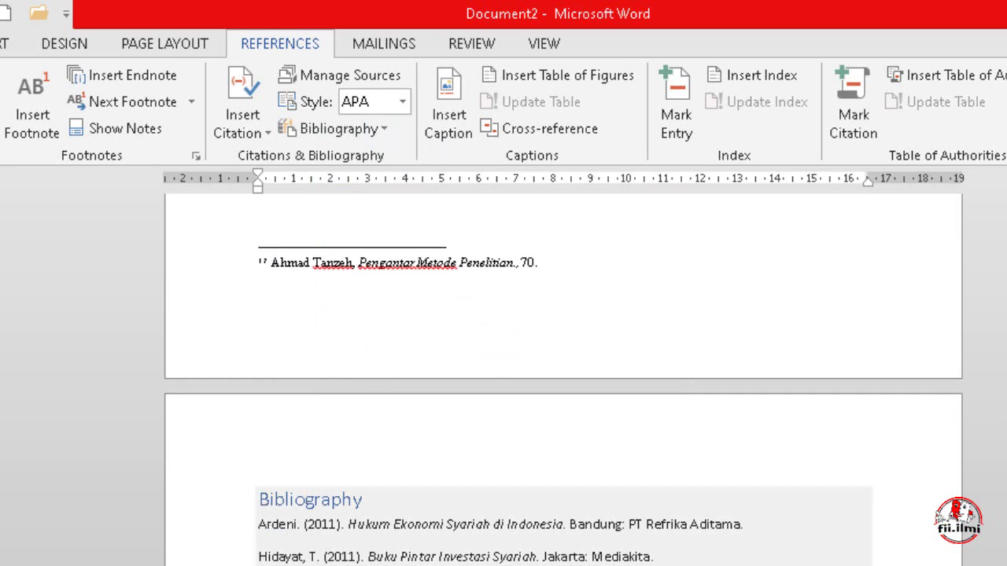
scroll(317, 409, "down", 2)
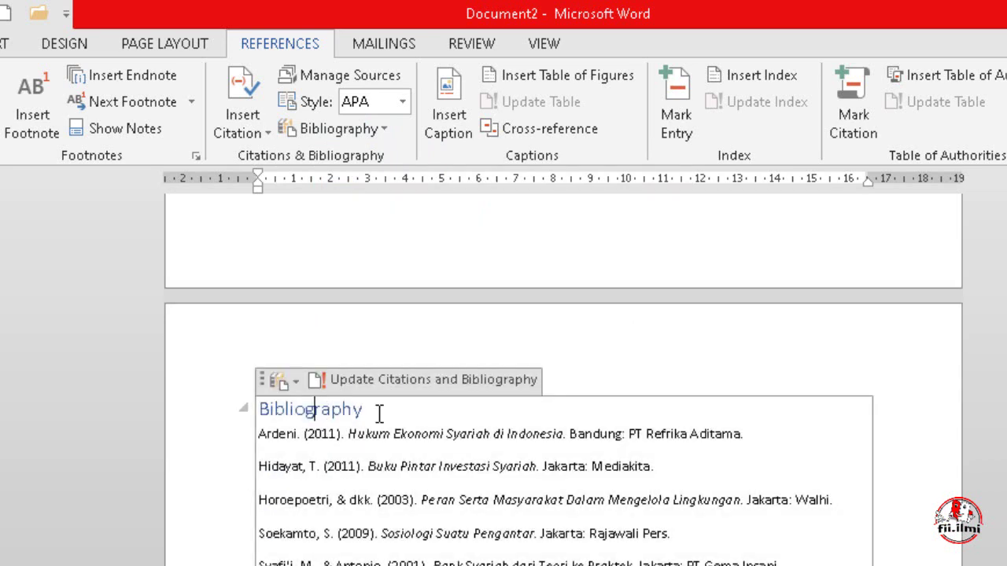
Replace the 'Bibliography' heading text with DAFTAR PUSTAKA and select the new heading
left_click_drag(376, 410, 258, 415)
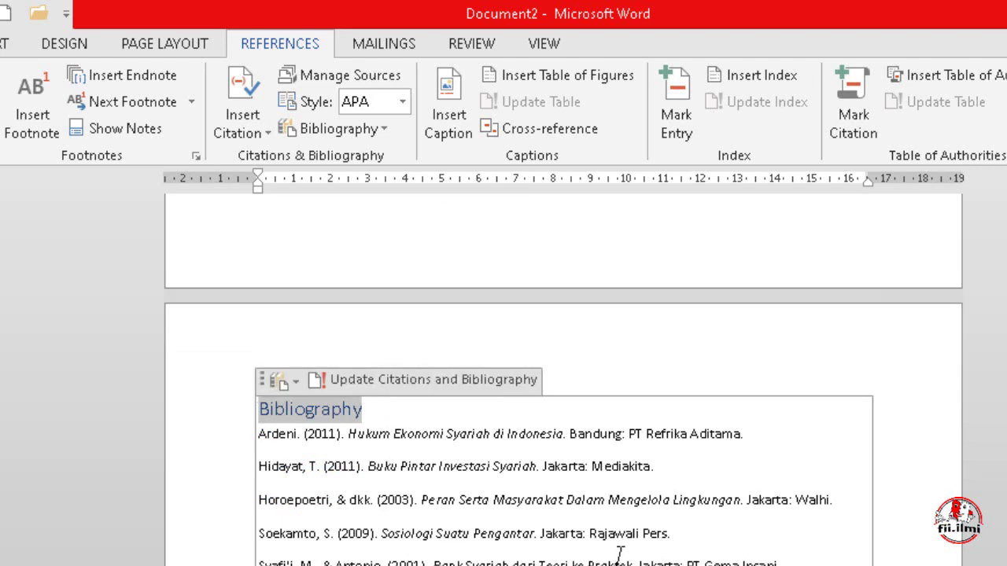
type("DAFTA")
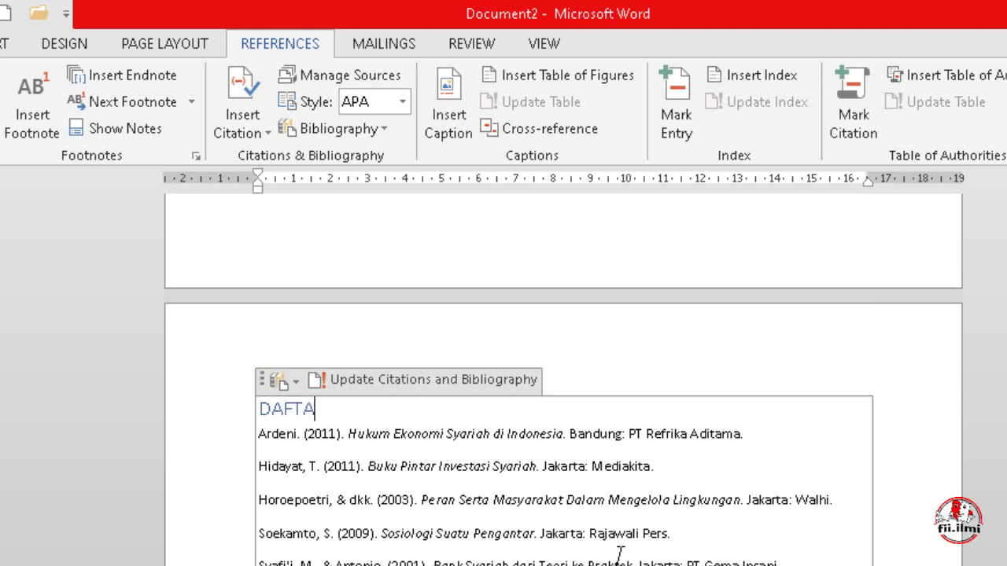
type("R PUS")
type("TAKA")
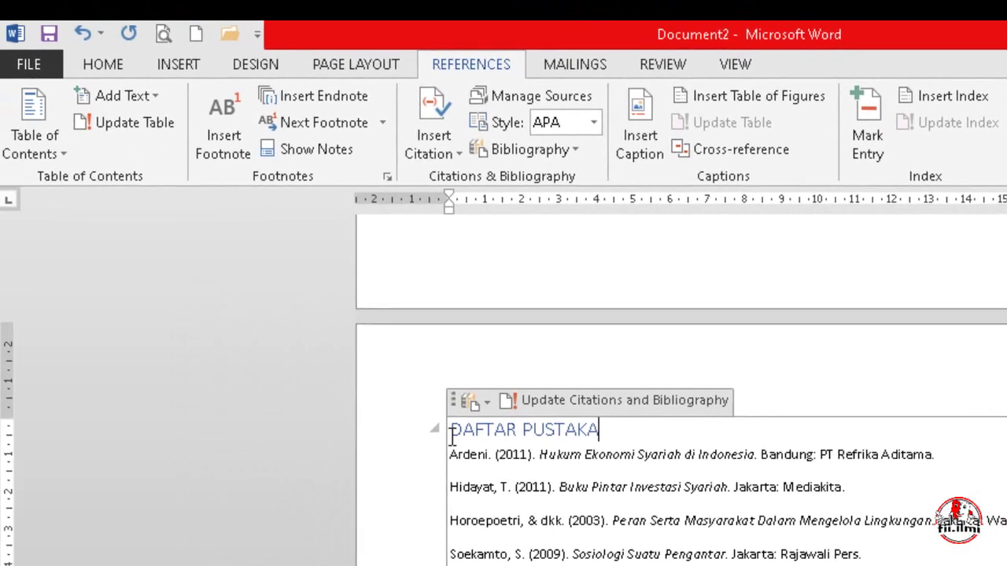
left_click_drag(451, 438, 602, 432)
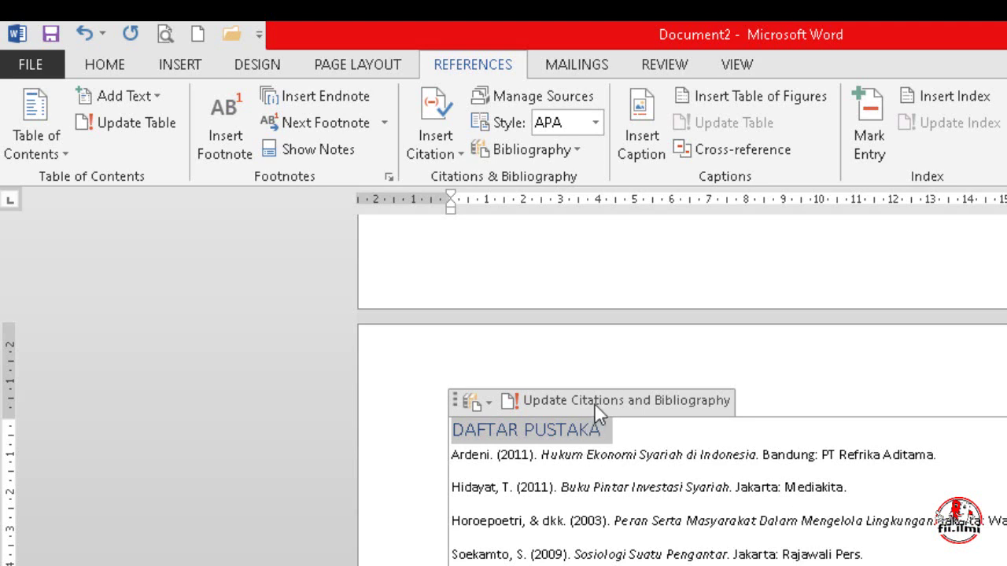
left_click(105, 65)
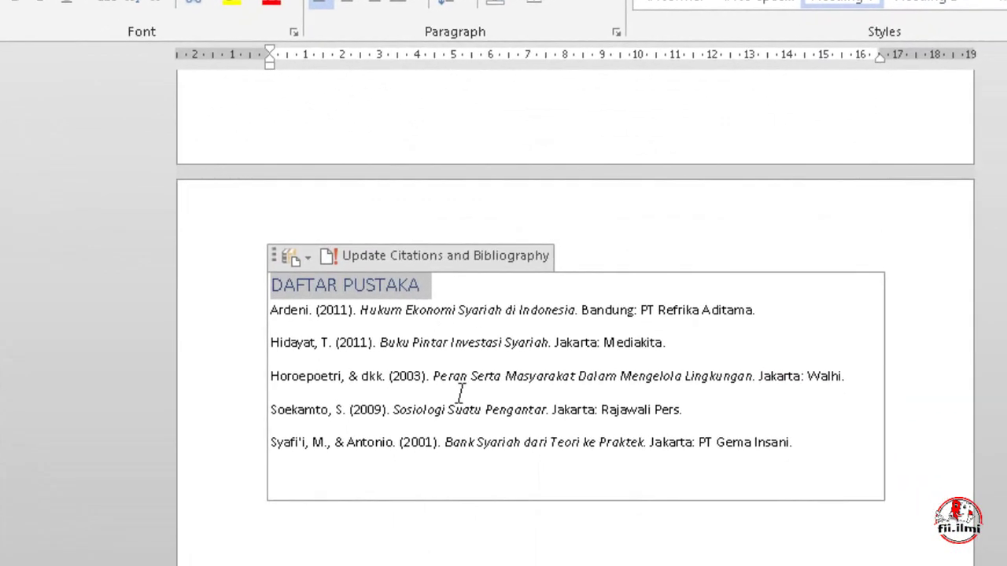
Set all five bibliography entries to 16 pt font size
left_click_drag(795, 442, 277, 311)
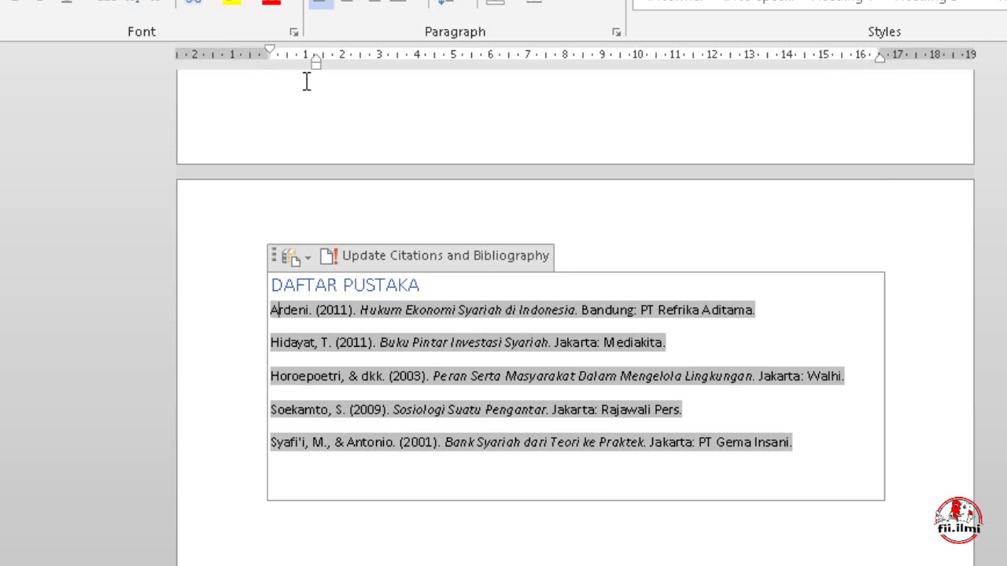
left_click(407, 474)
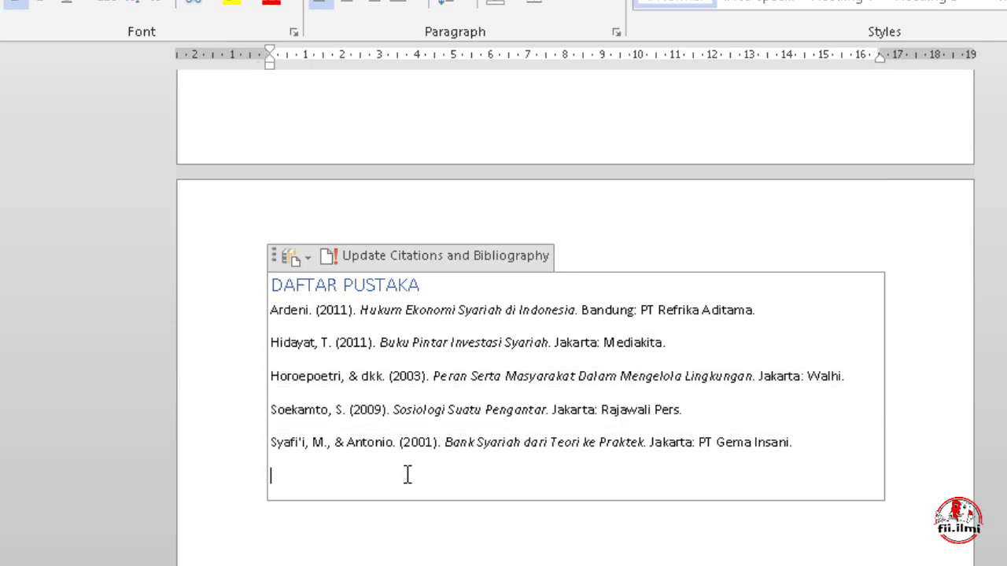
left_click(306, 309)
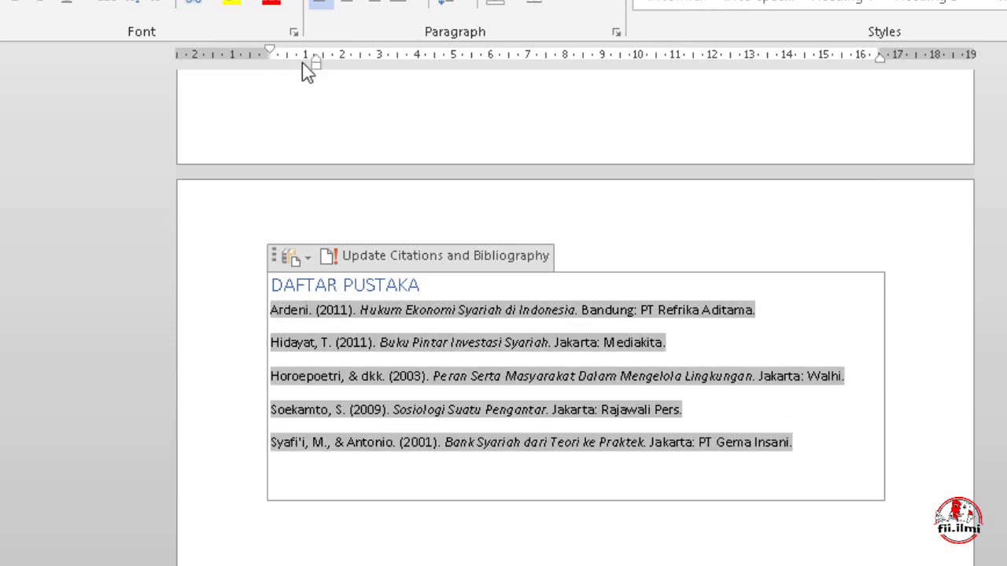
key("ctrl+shift+period")
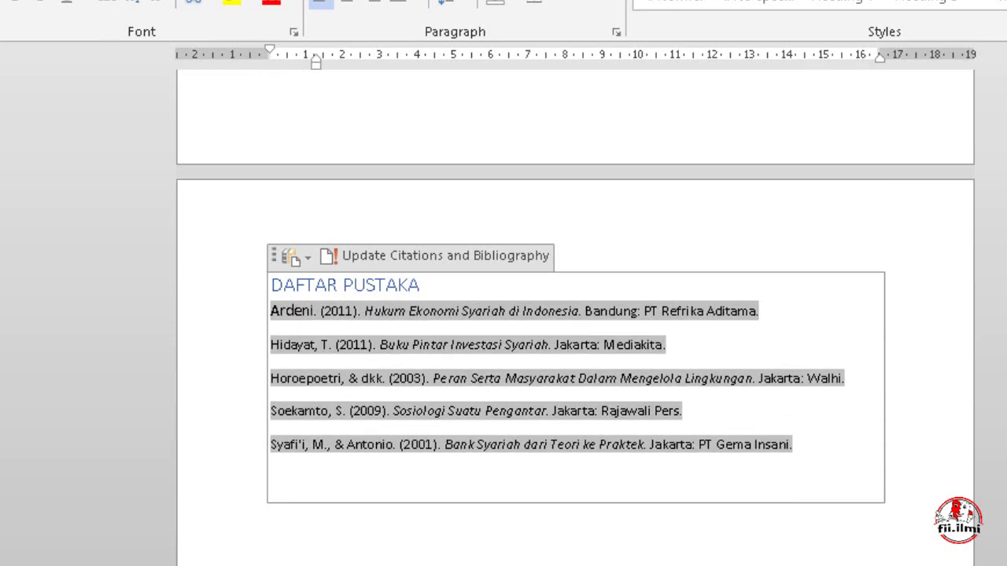
key("ctrl+z")
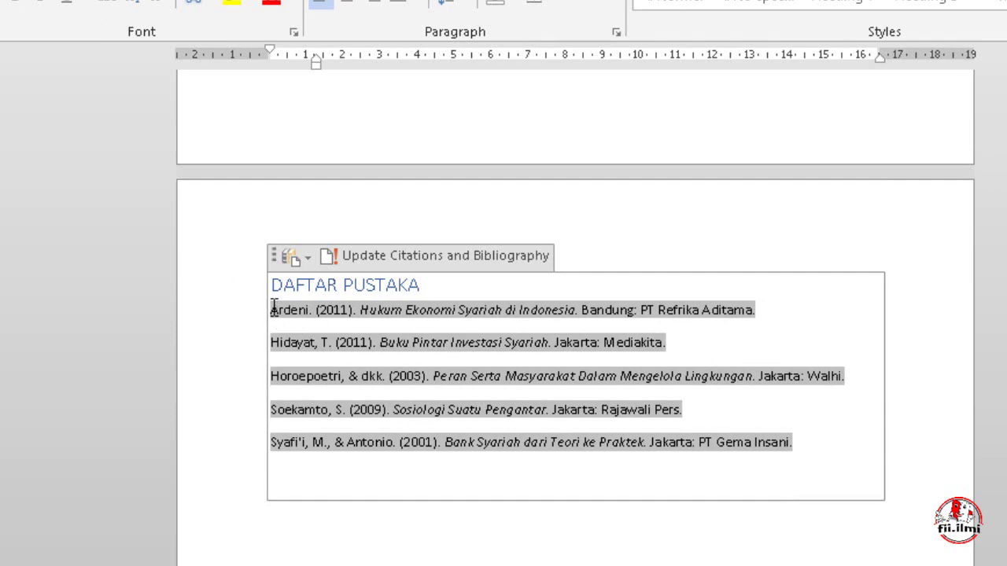
left_click_drag(273, 307, 753, 503)
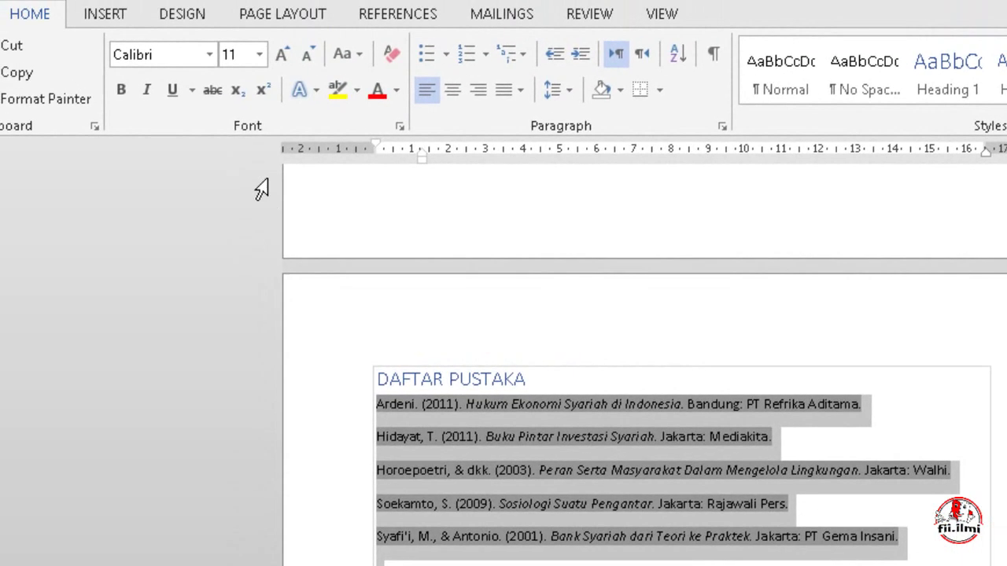
left_click(283, 54)
left_click(283, 54)
left_click(283, 54)
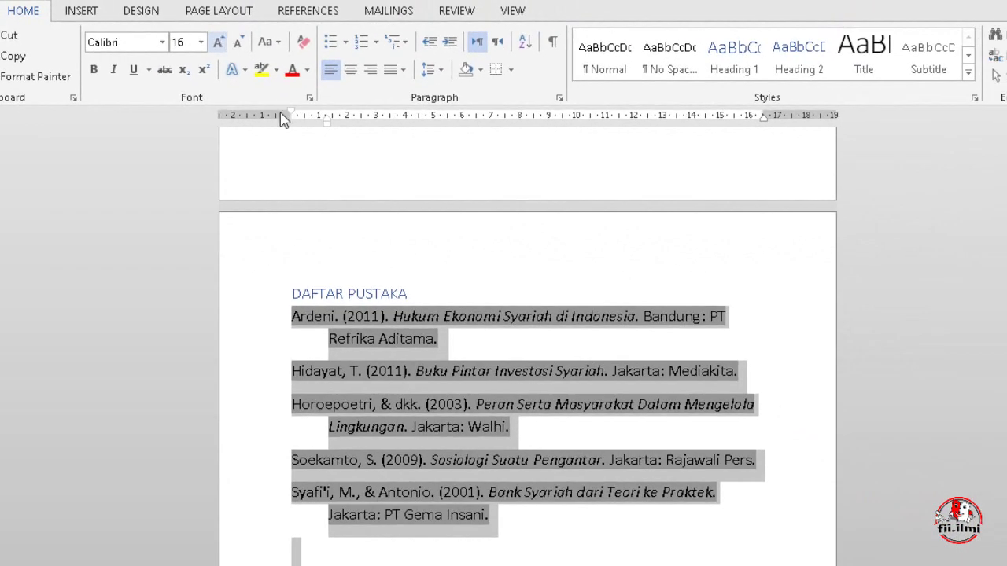
left_click(429, 423)
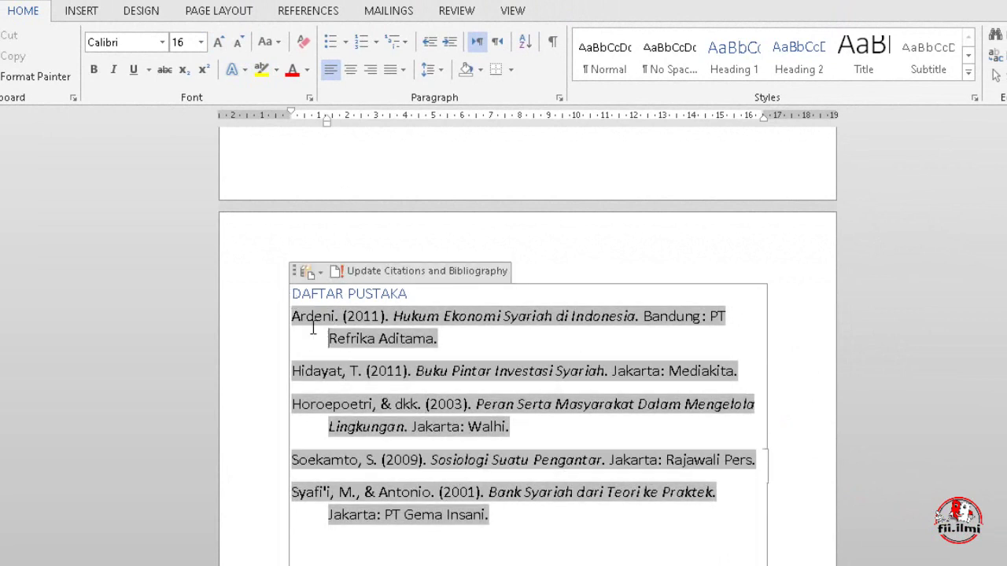
Shift the entries' left indent slightly left on the ruler to align with the heading
left_click_drag(292, 116, 293, 118)
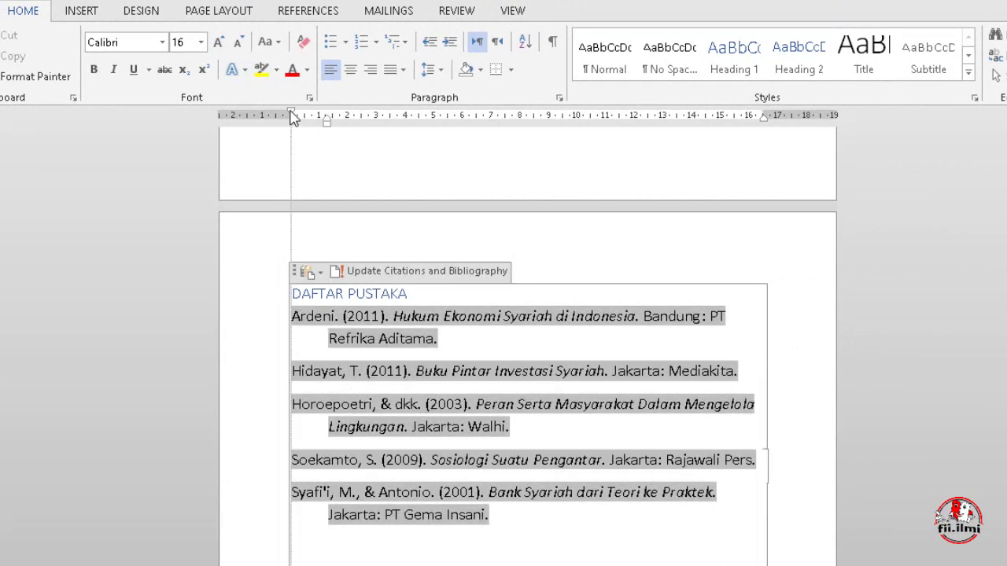
left_click(327, 121)
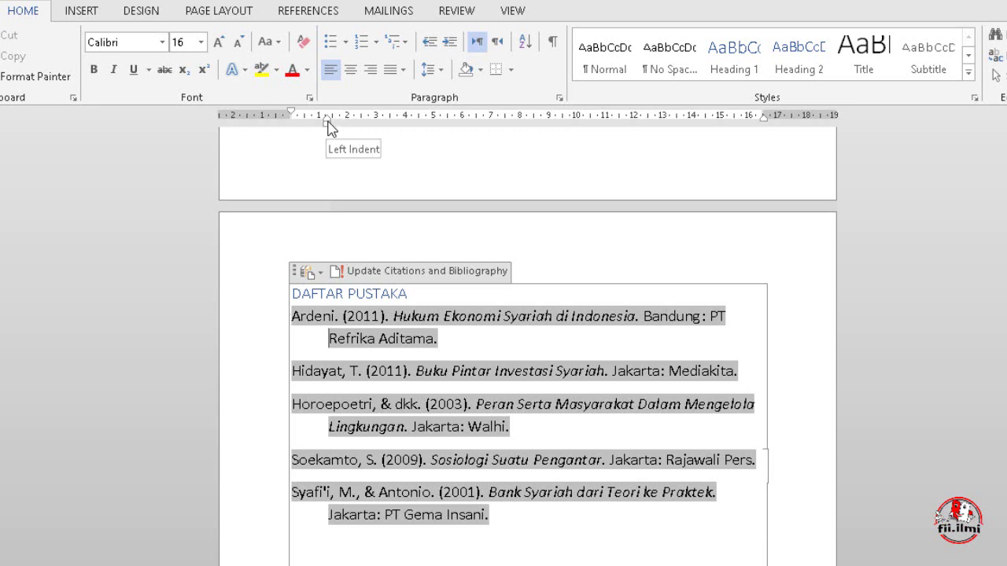
left_click_drag(293, 317, 303, 316)
left_click_drag(396, 360, 532, 511)
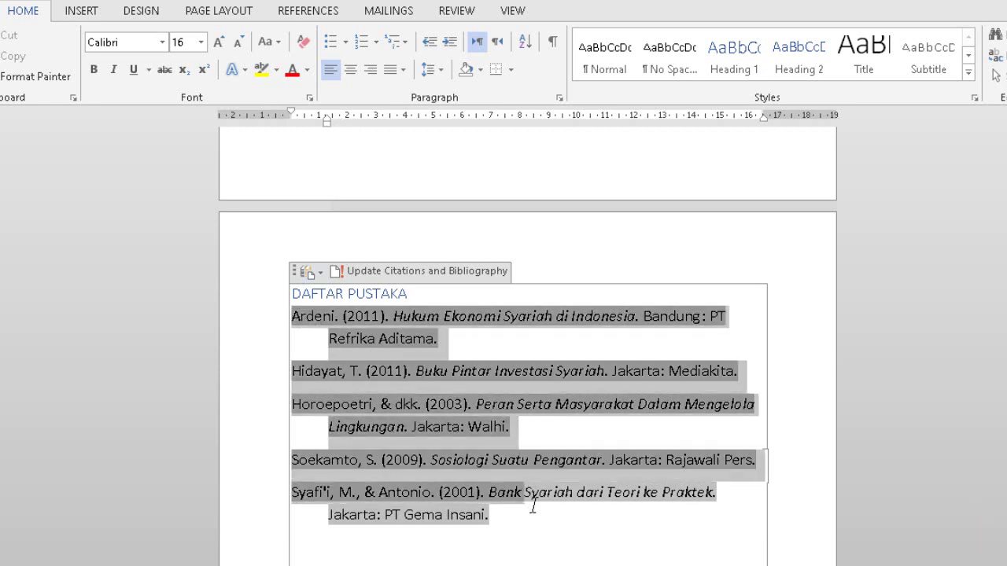
mouse_move(326, 123)
left_mouse_down()
mouse_move(319, 138)
mouse_move(334, 143)
left_mouse_up()
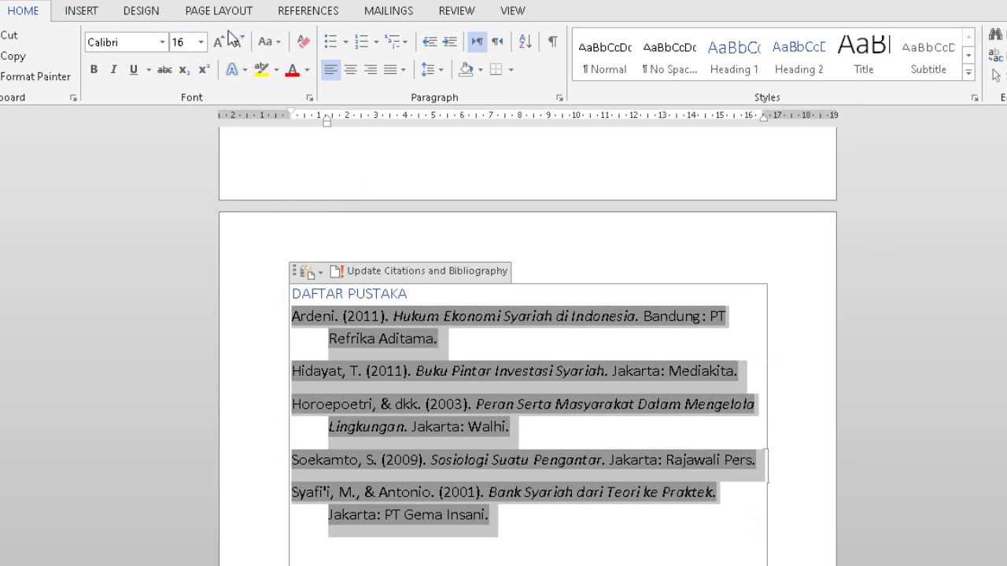
left_click(303, 11)
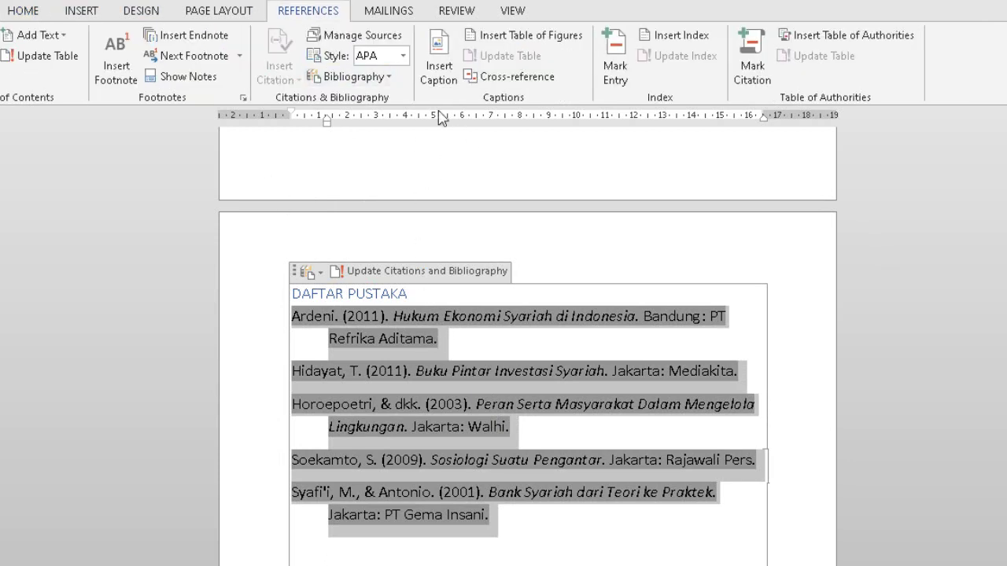
Switch the bibliography style to Harvard - Anglia, then back to APA, and deselect
left_click(403, 57)
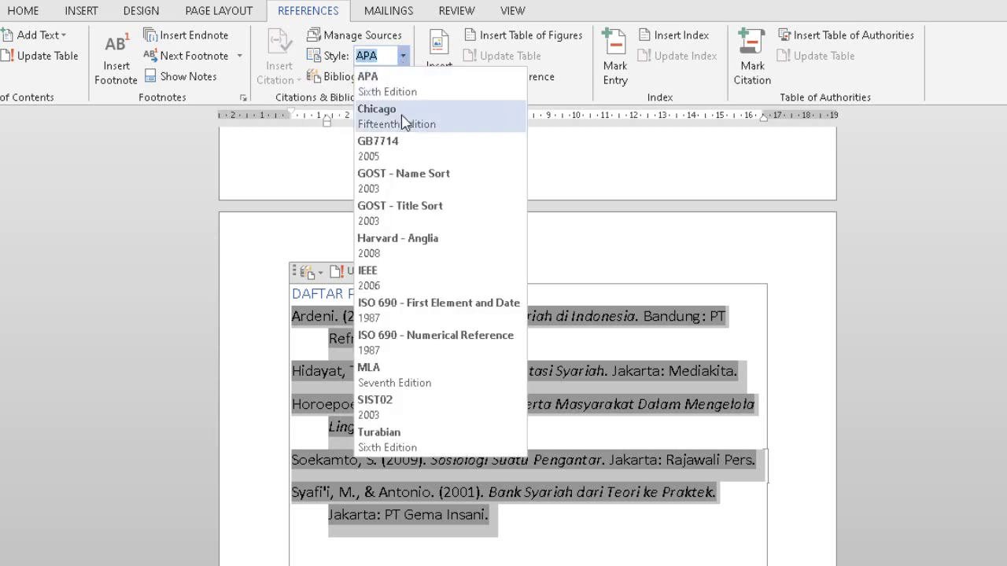
left_click(410, 253)
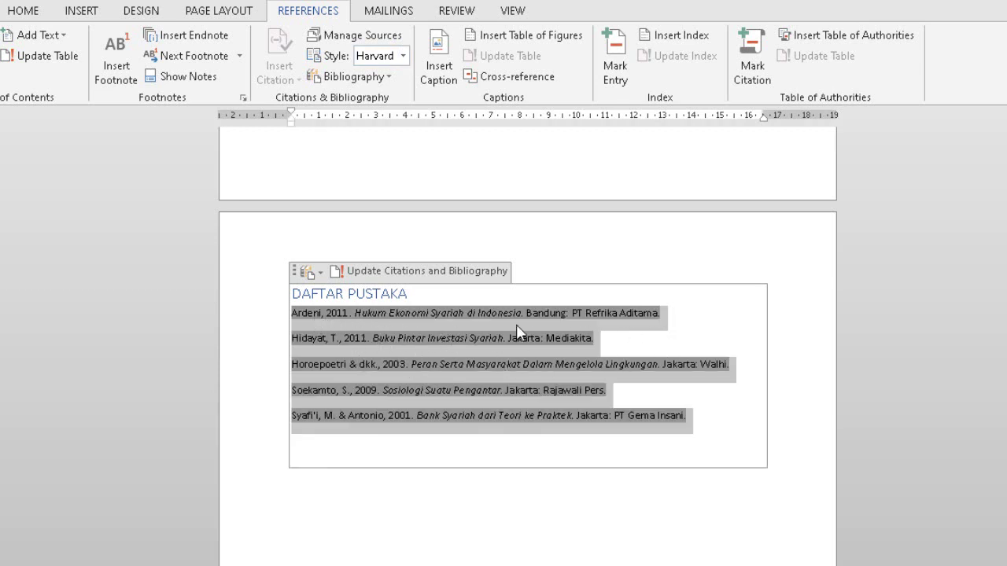
left_click(404, 56)
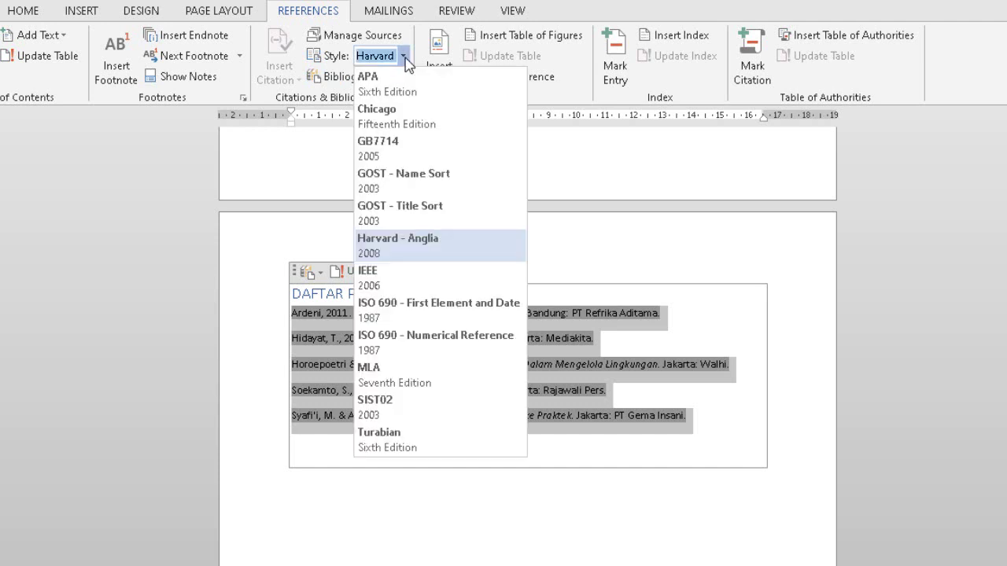
left_click(406, 89)
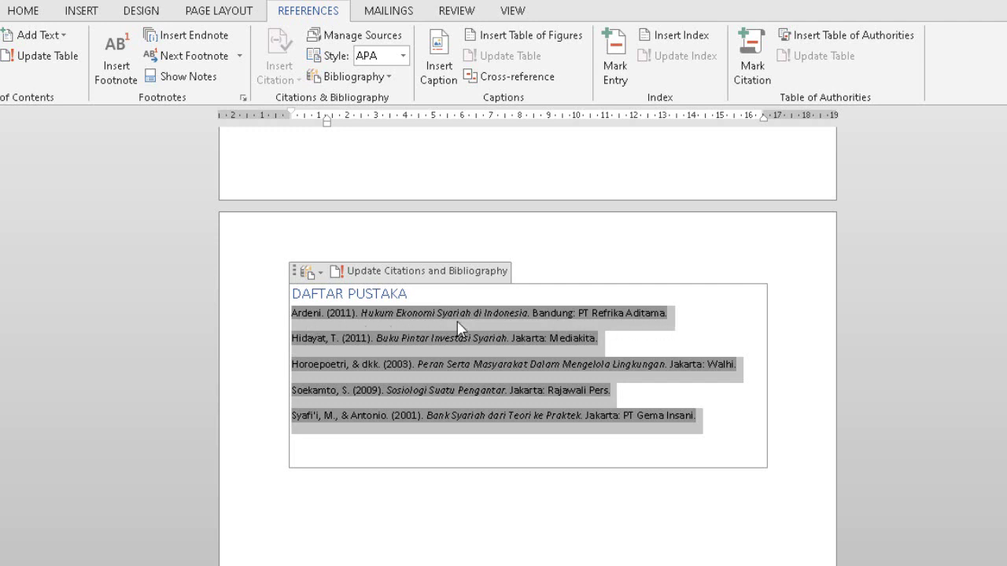
left_click(388, 453)
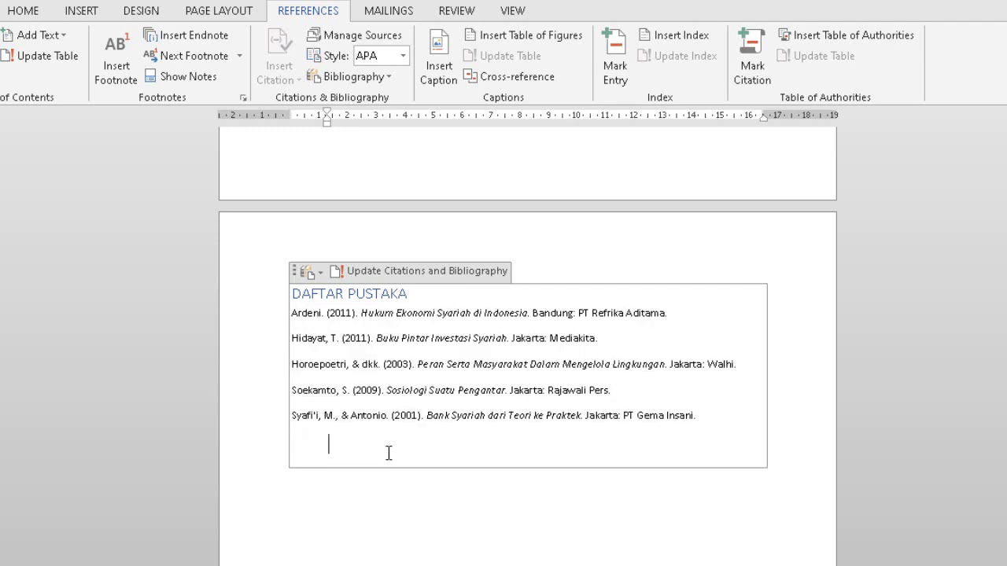